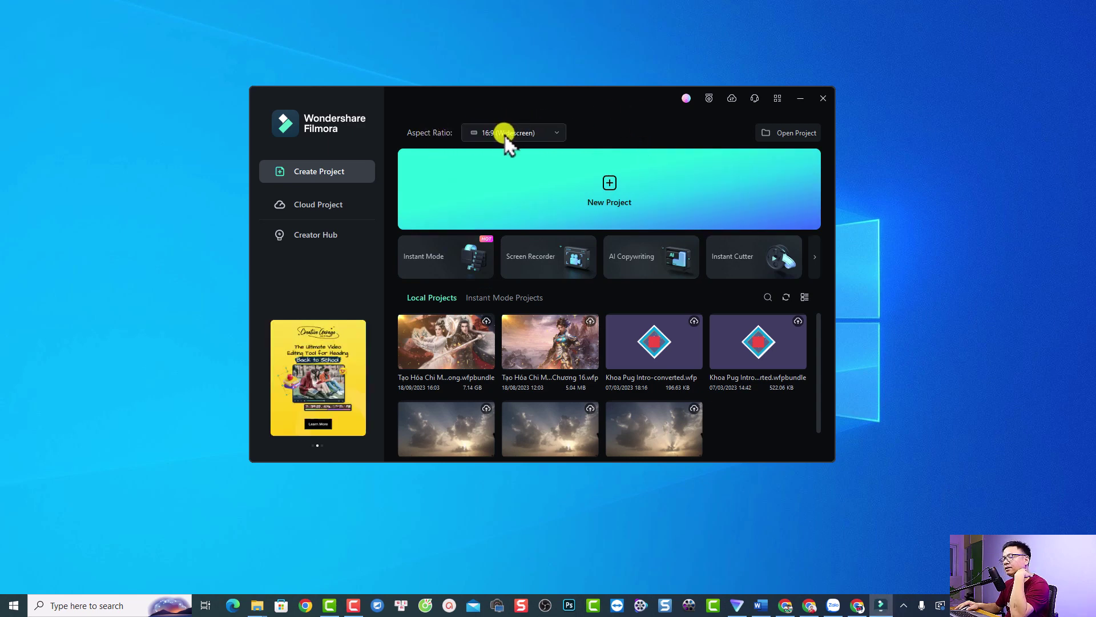
Create a new project with the 16:9 widescreen aspect ratio.
click(554, 134)
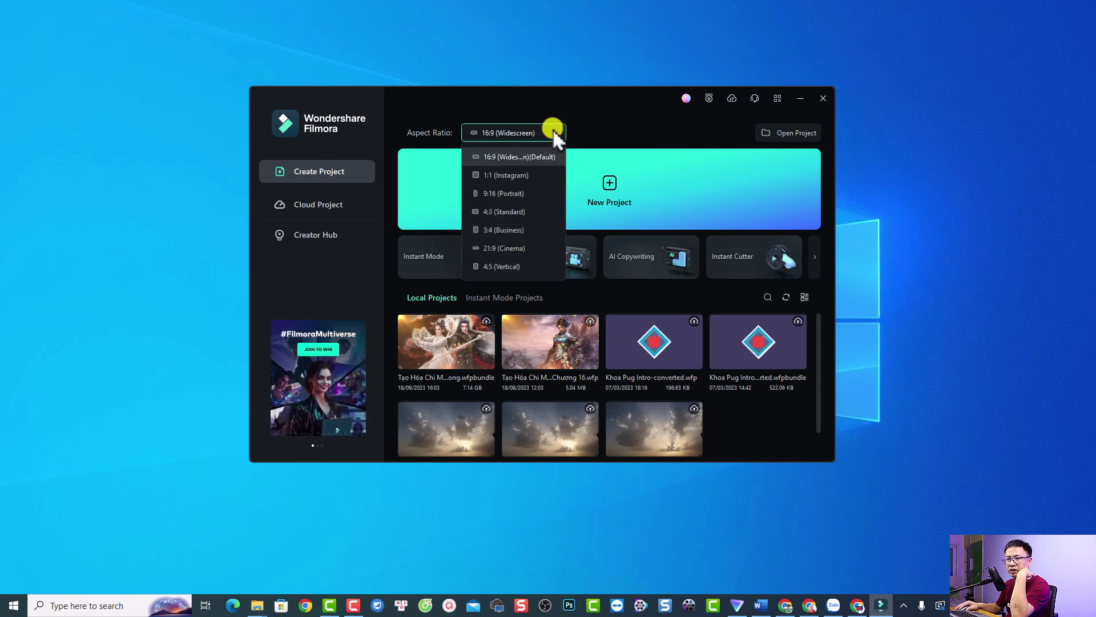
click(508, 157)
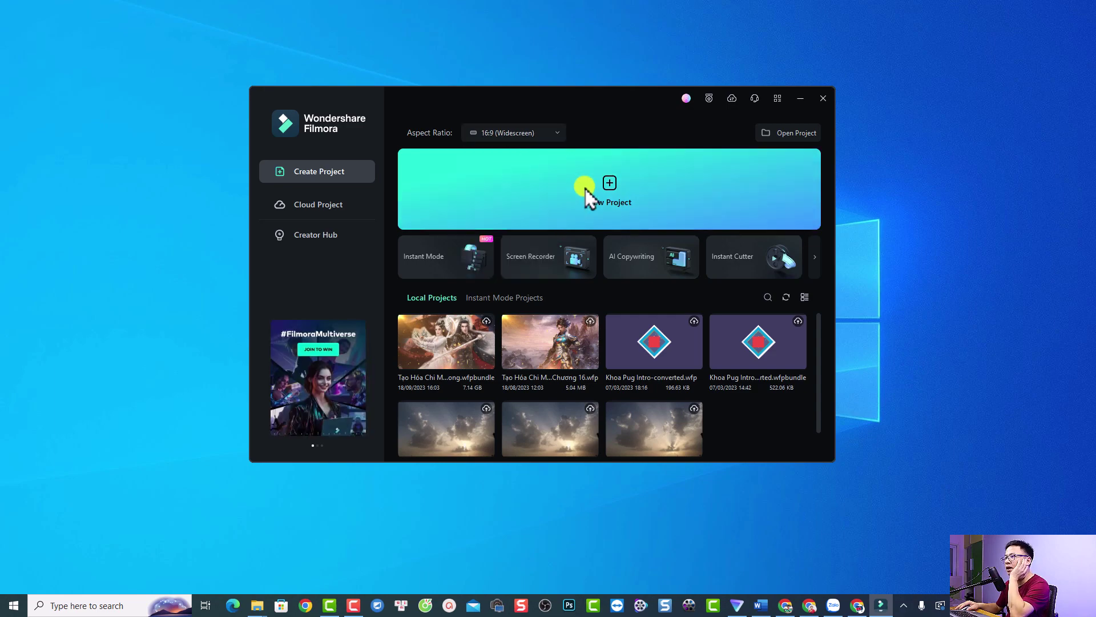
click(614, 198)
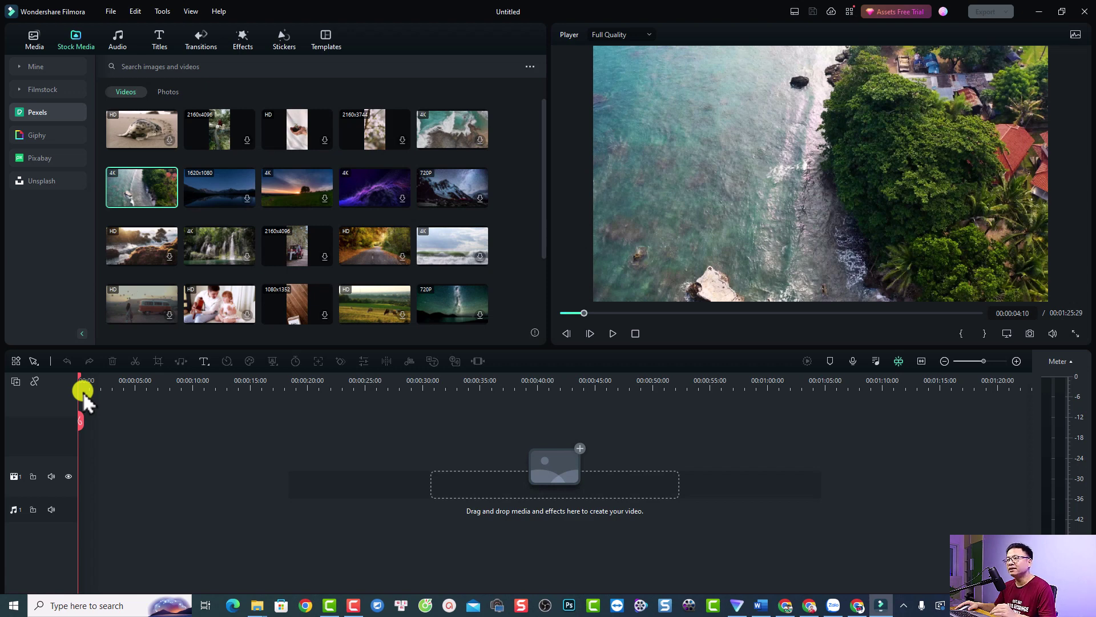
click(794, 11)
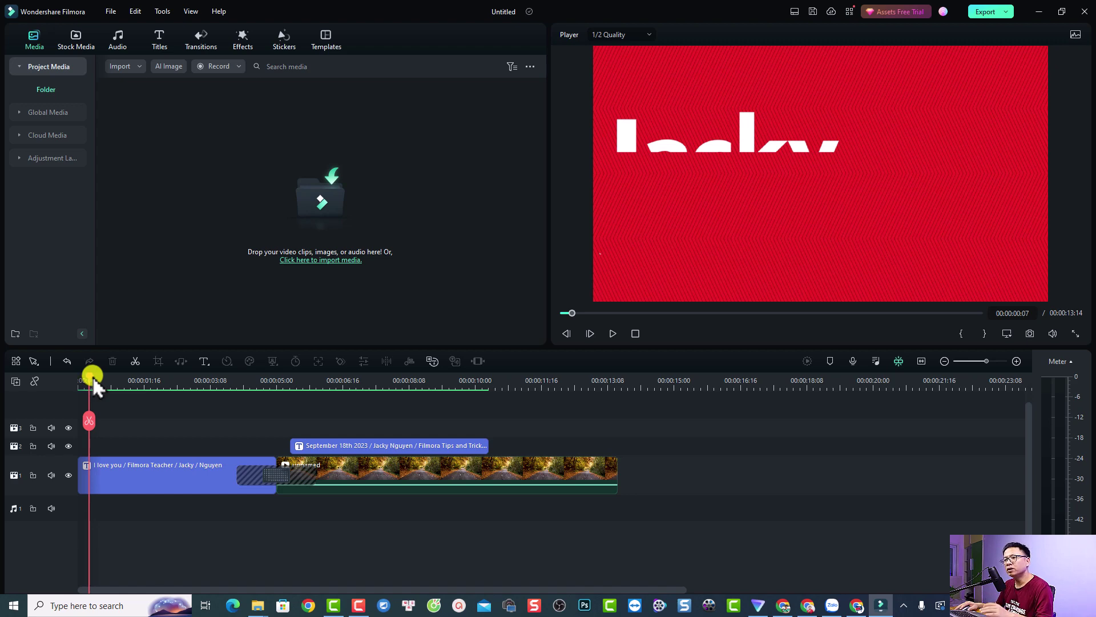
Rewind to 00:00 and play the timeline to preview the name title and road clip.
drag(90, 377, 72, 385)
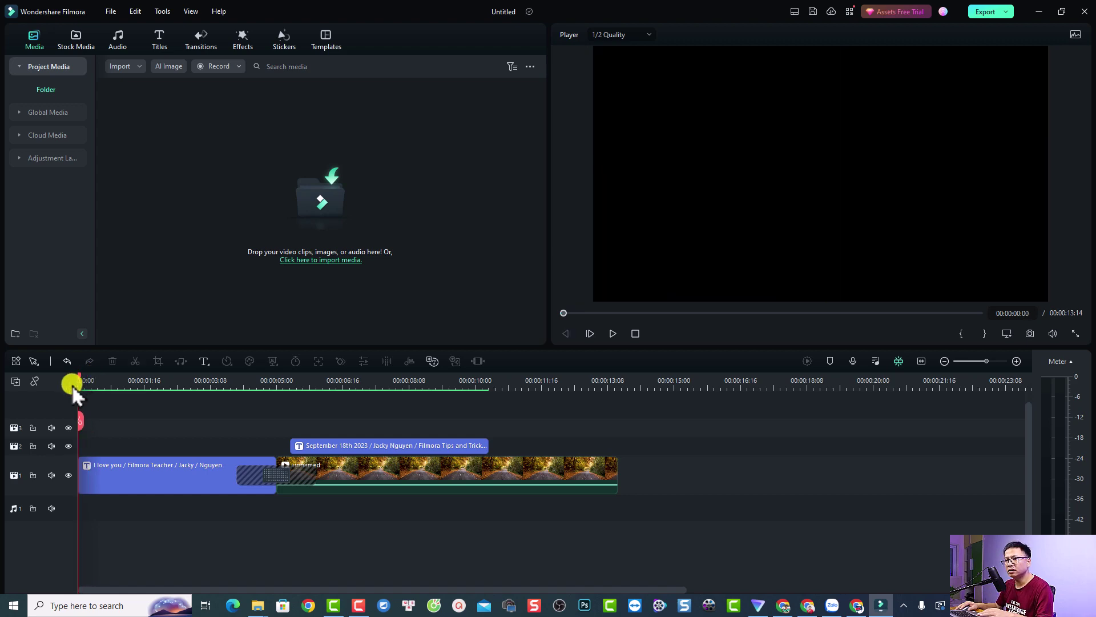
key(space)
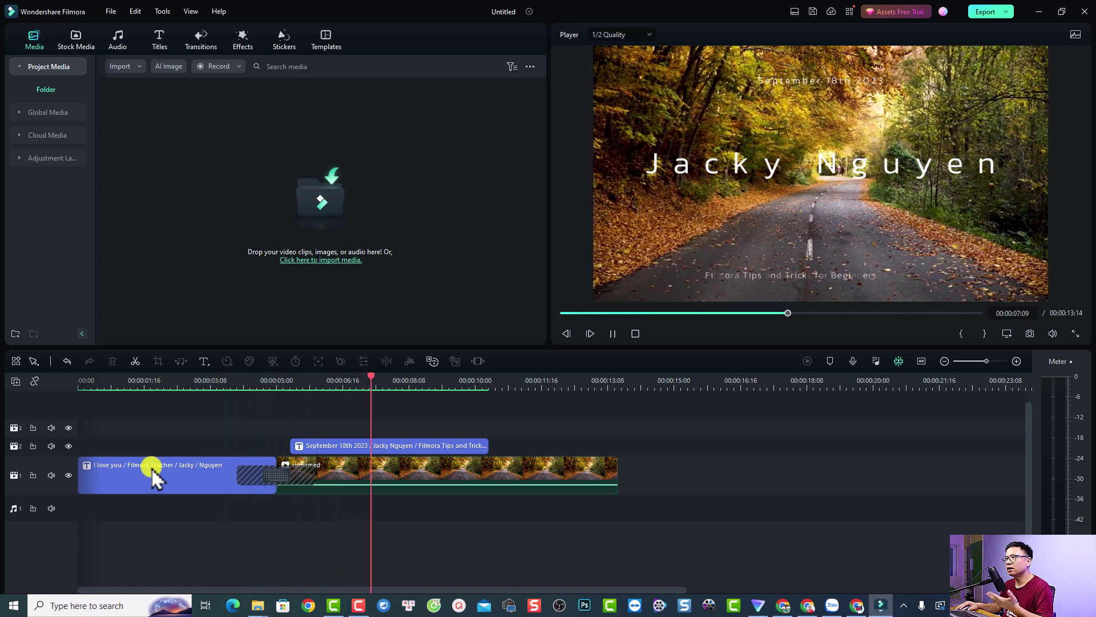
key(space)
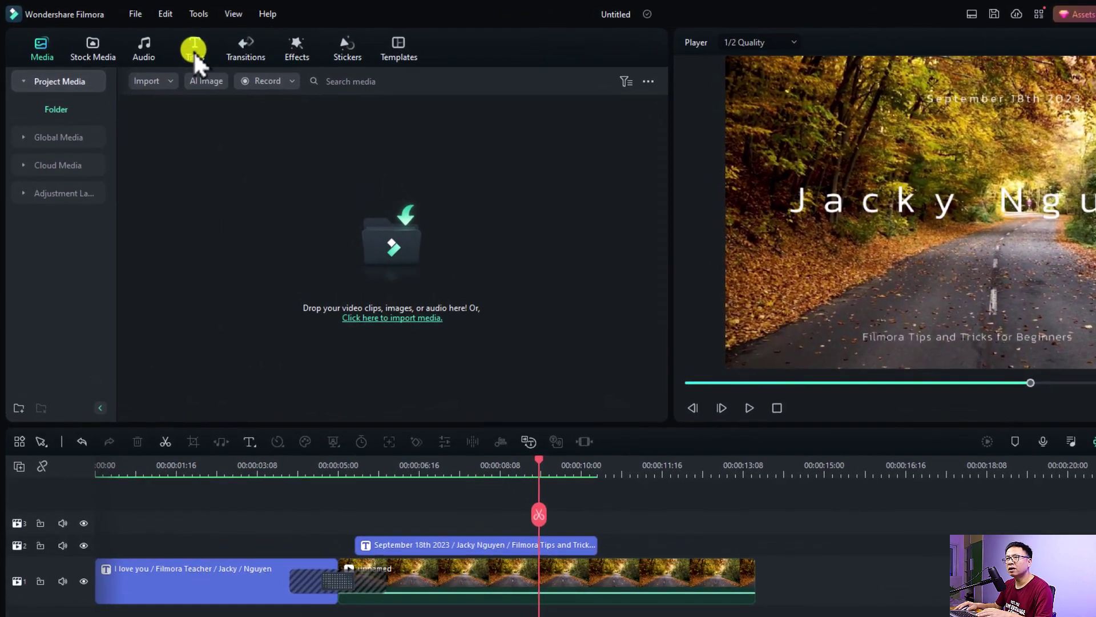
Browse the title categories from Plain Text through Callout to Subscribe.
click(159, 41)
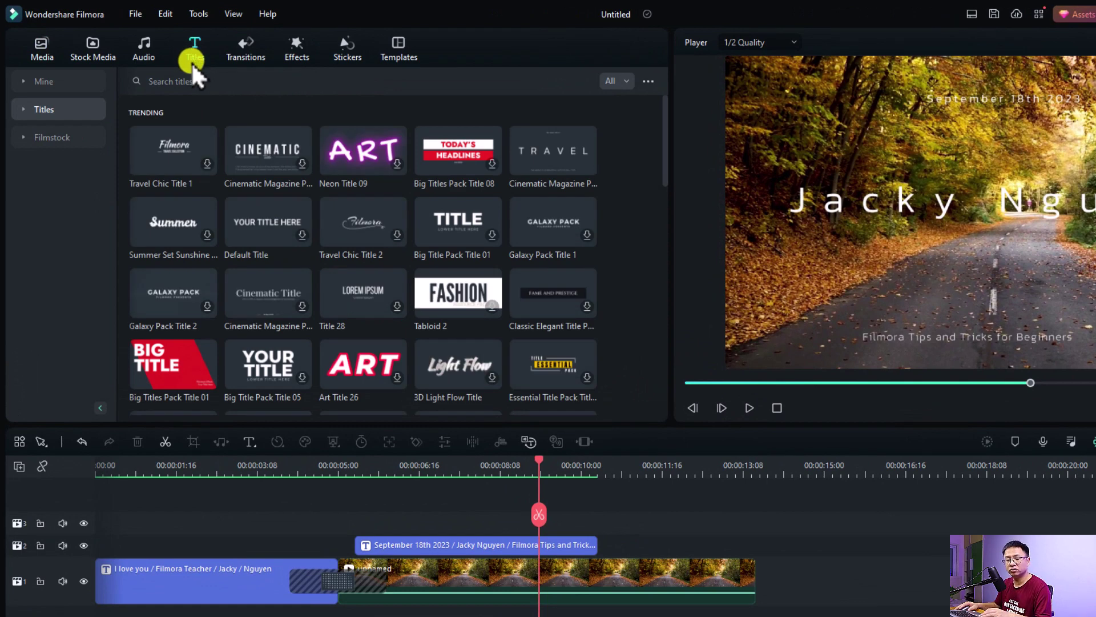
click(23, 113)
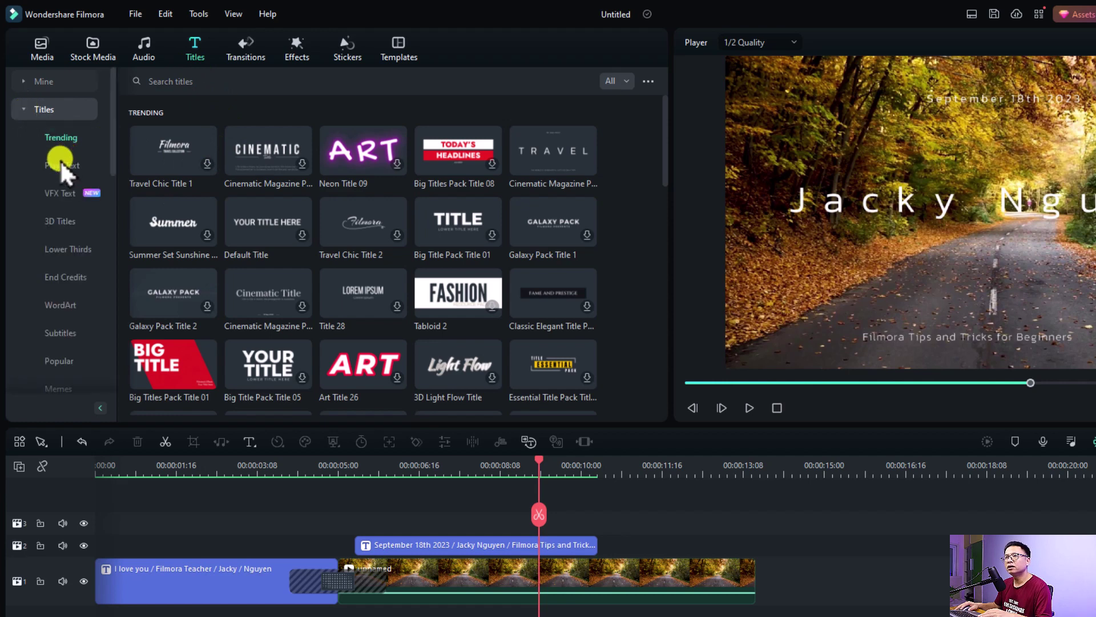
click(60, 162)
click(57, 195)
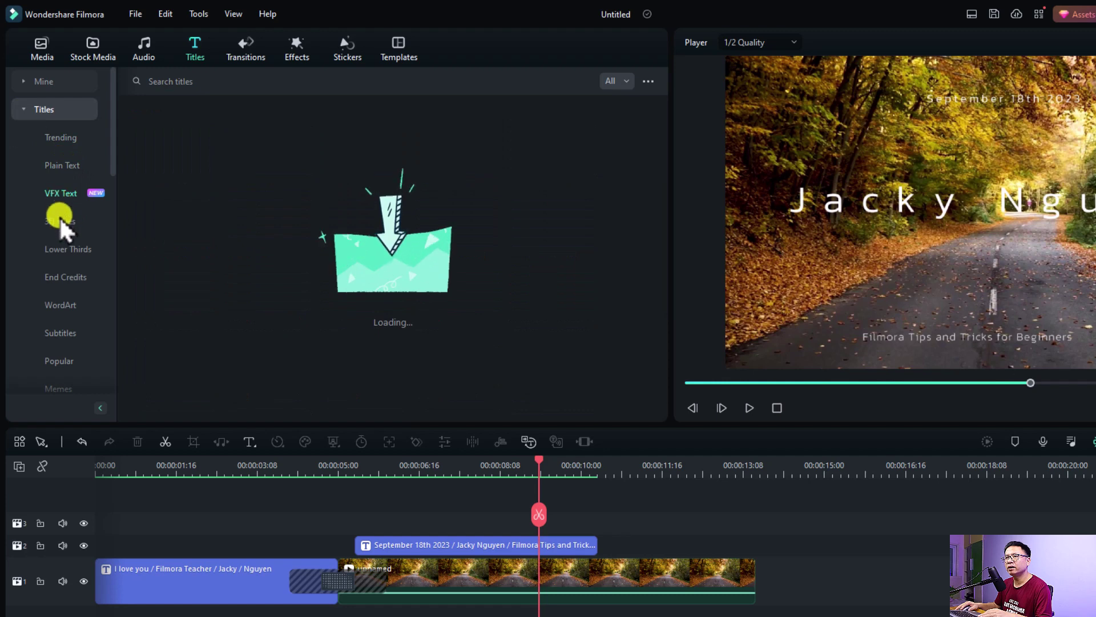
click(59, 218)
click(63, 251)
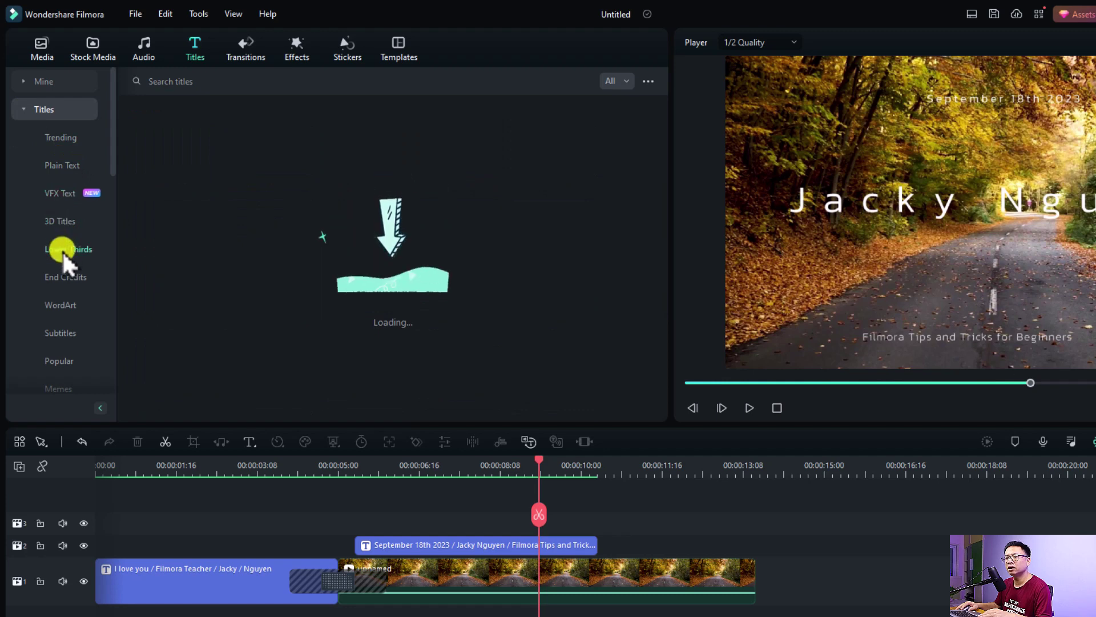
click(52, 279)
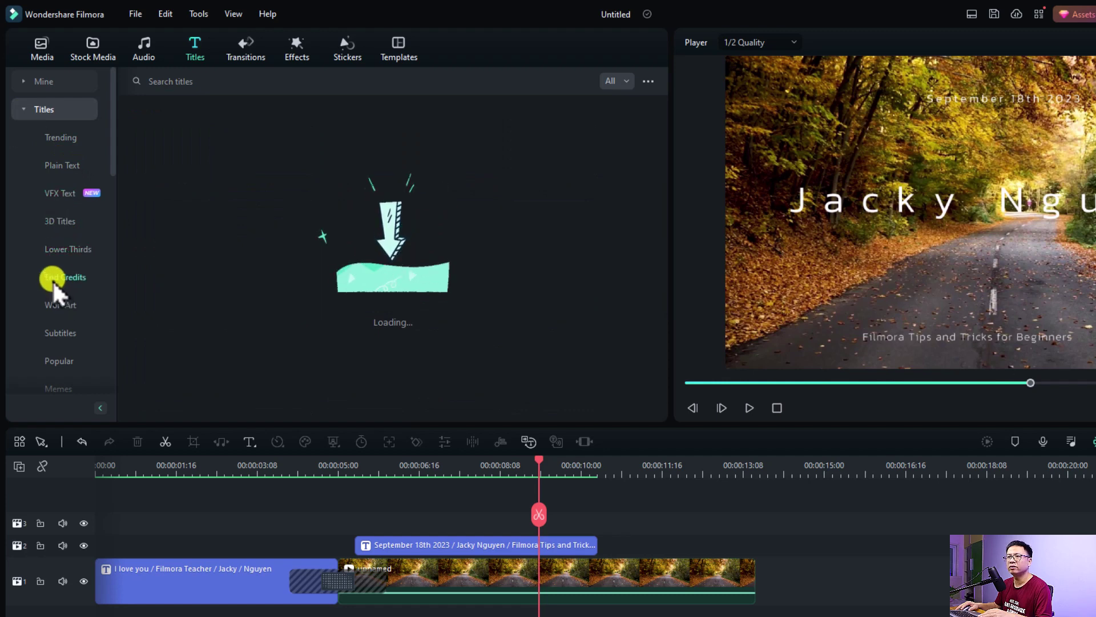
click(55, 332)
scroll(65, 329, down, 5)
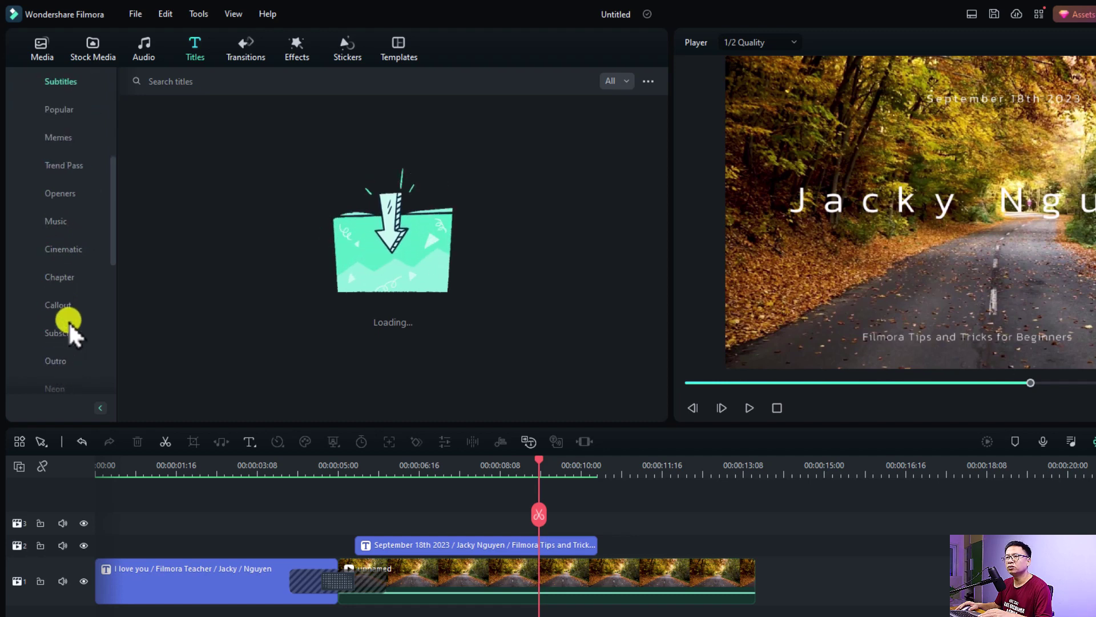
click(66, 307)
click(56, 334)
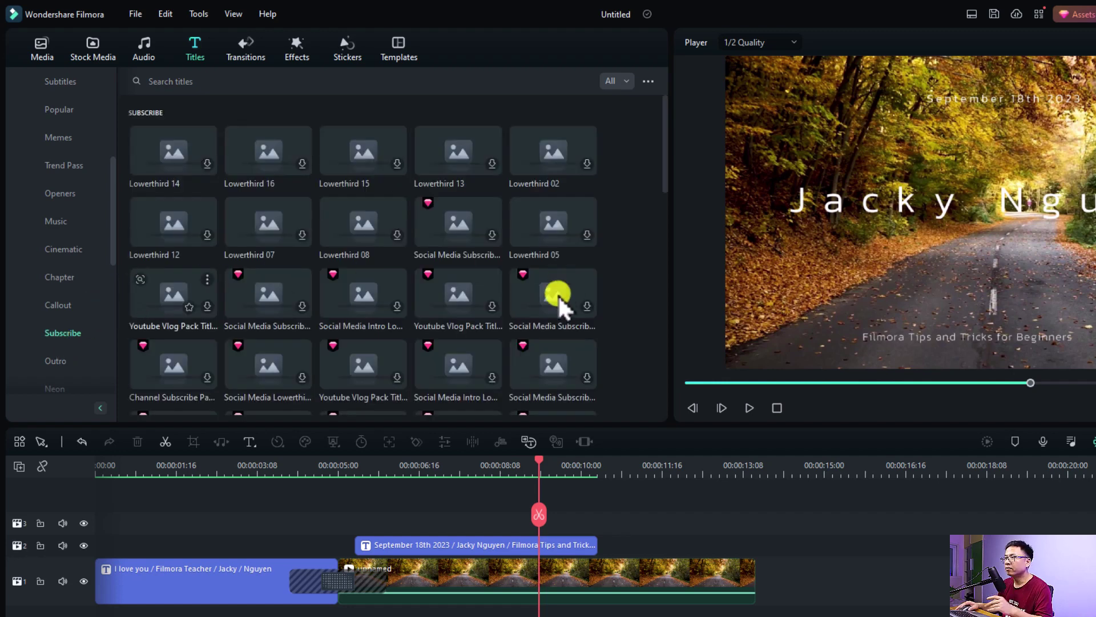
Hide tracks 1 and 2 and return the playhead to the start.
click(121, 464)
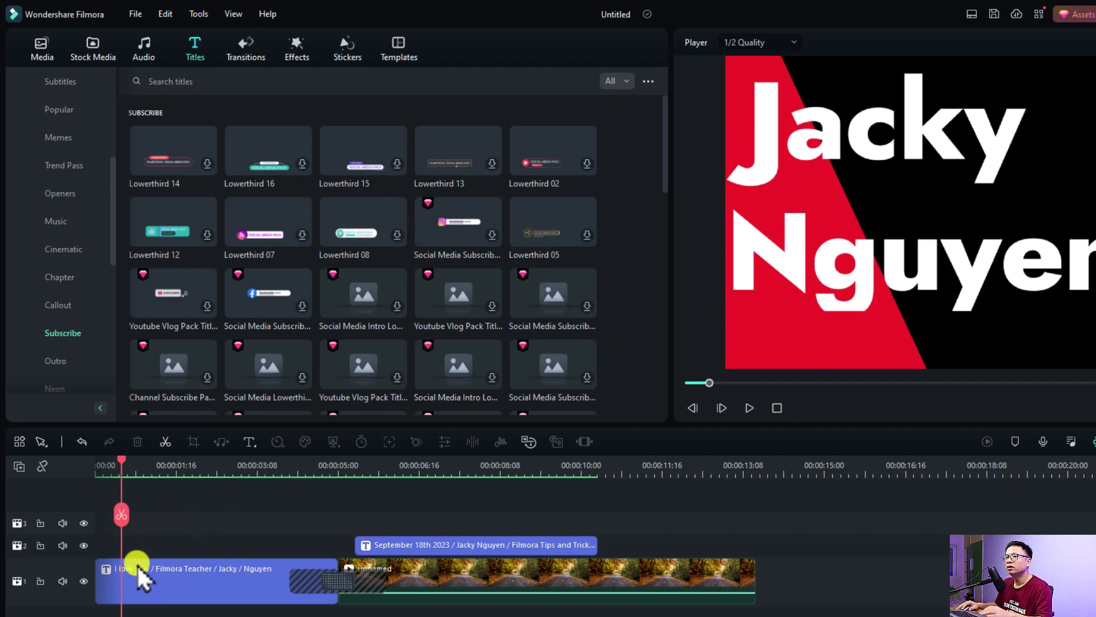
click(84, 581)
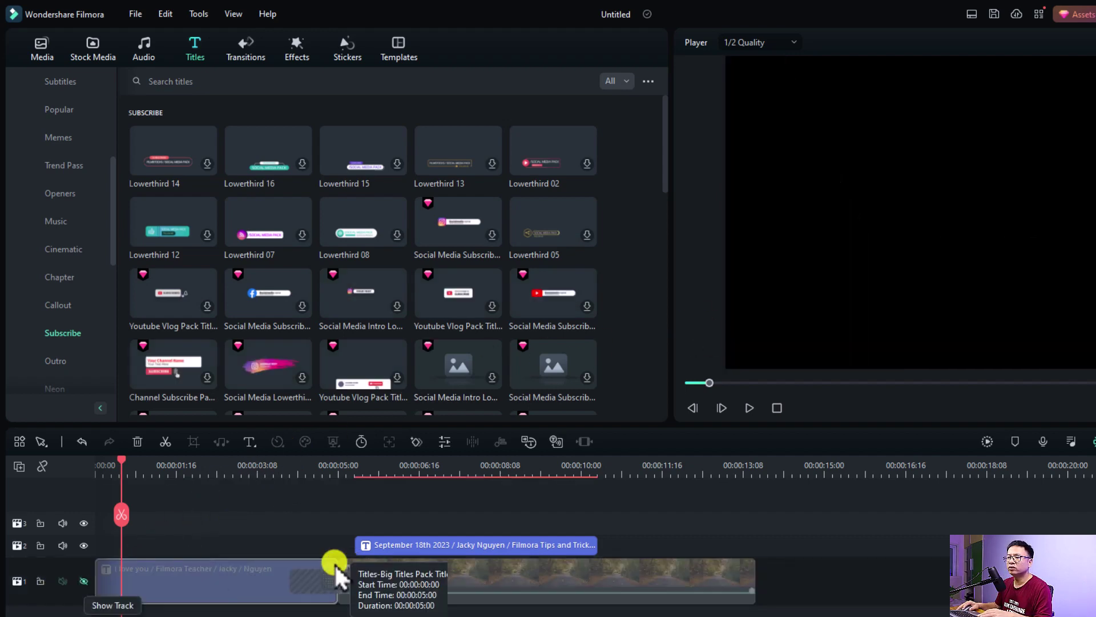
click(83, 545)
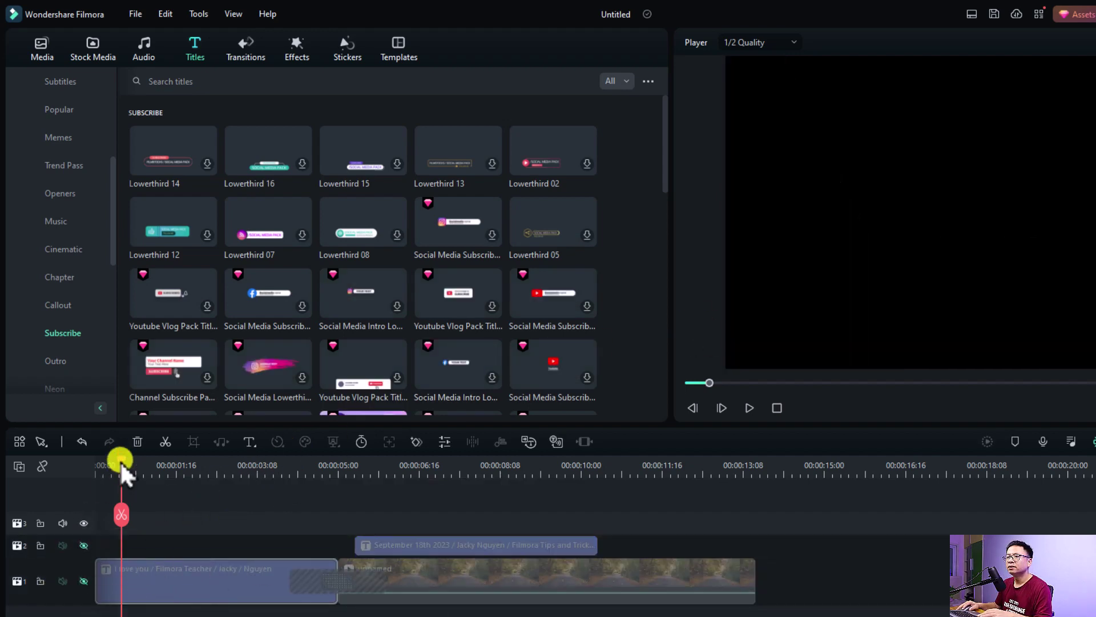
drag(120, 460, 29, 474)
Search titles for 'big' and place Big Titles Pack Title 01 on track 3 at 00:00.
click(217, 81)
text(big)
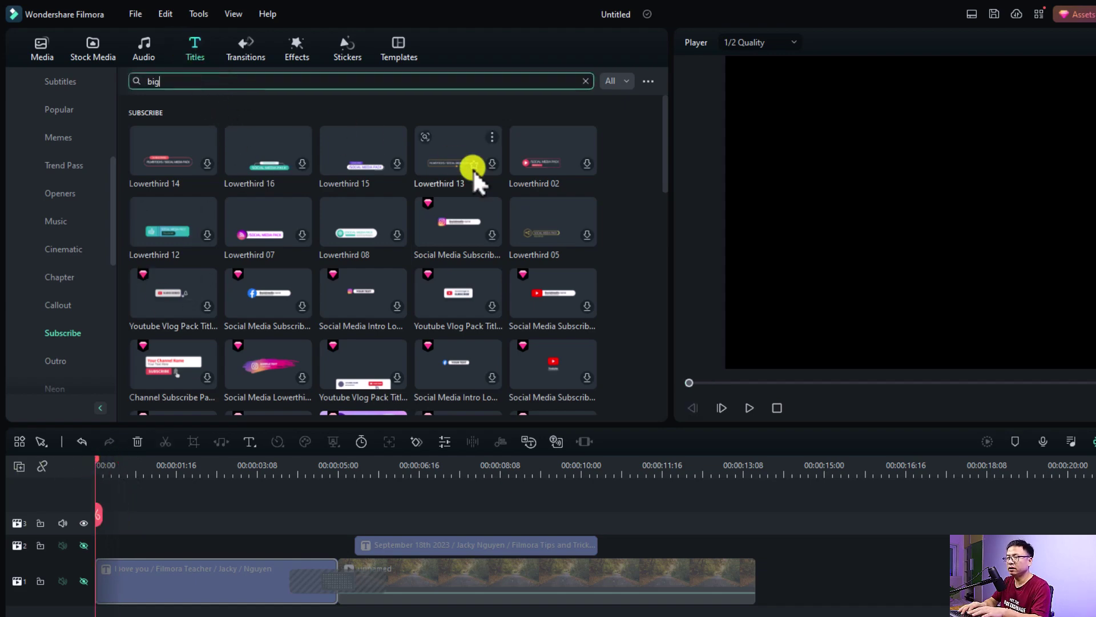
key(Return)
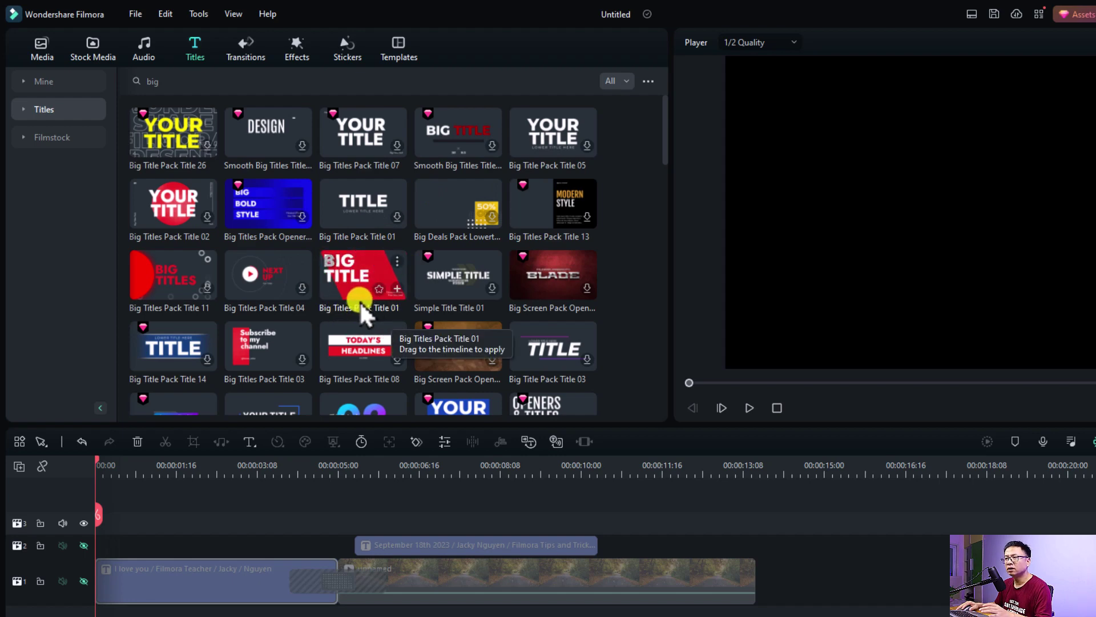
drag(341, 283, 98, 525)
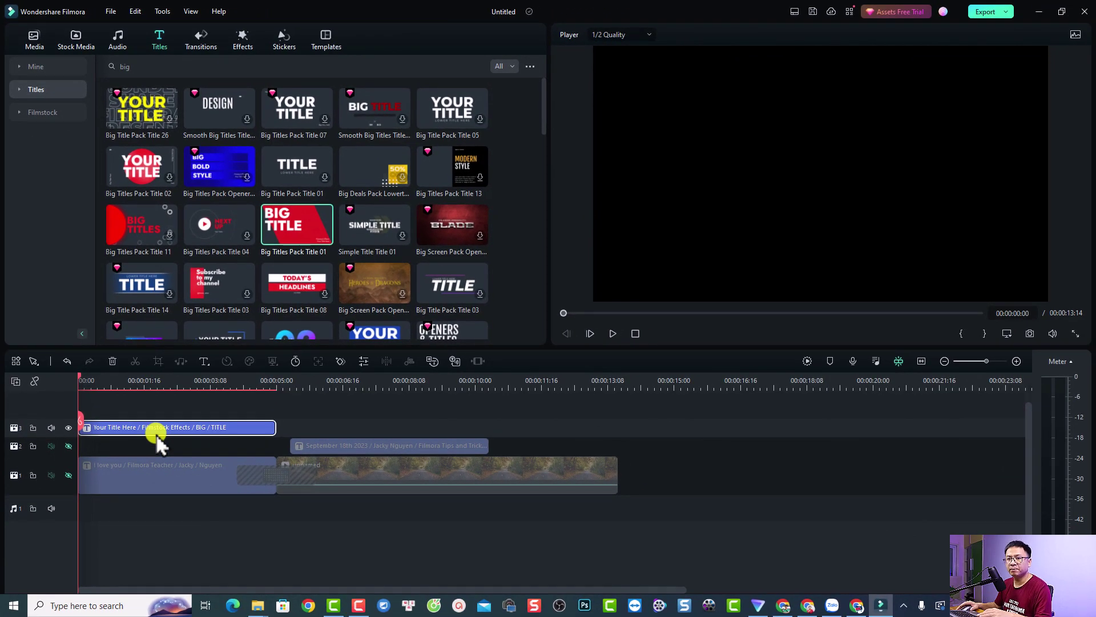
key(space)
key(space)
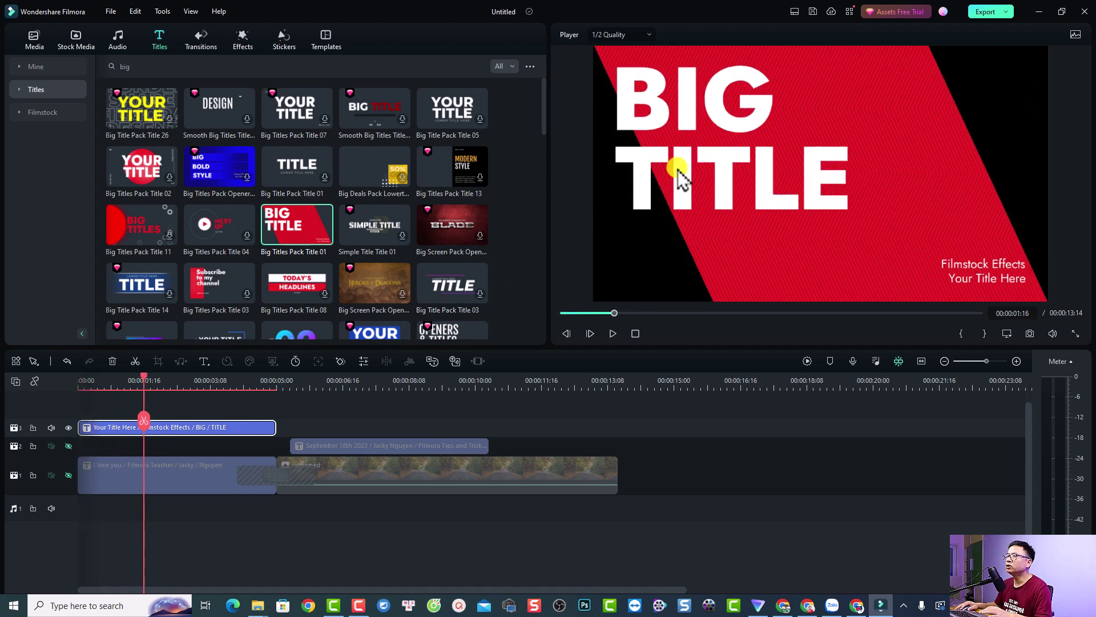
Replace the word BIG in the title with the creator's first name.
click(673, 119)
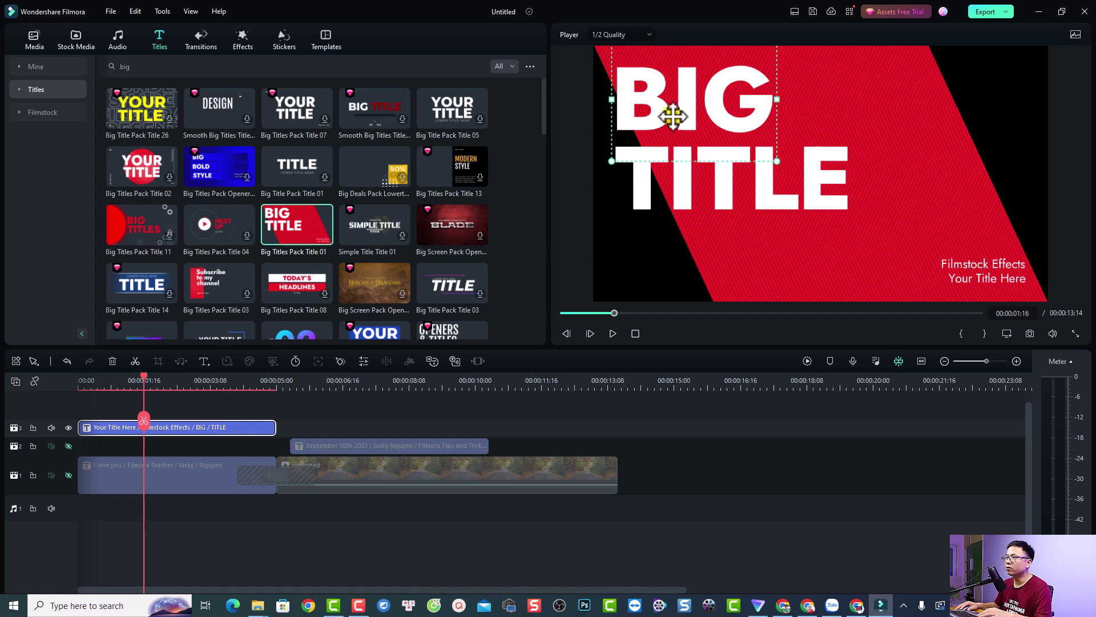
double_click(674, 120)
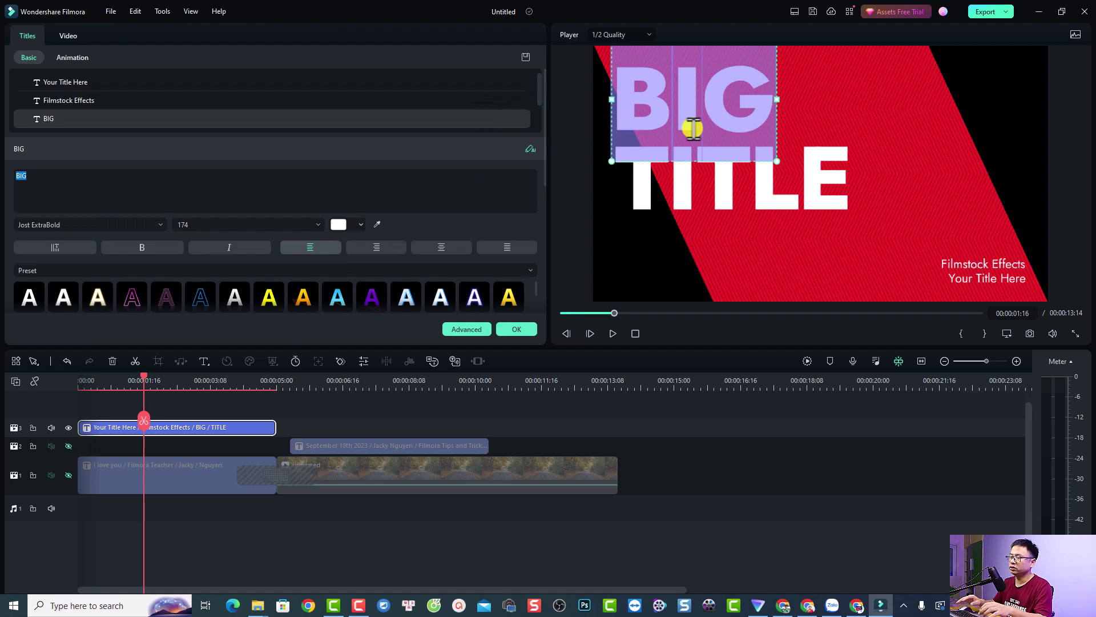
click(729, 152)
double_click(730, 152)
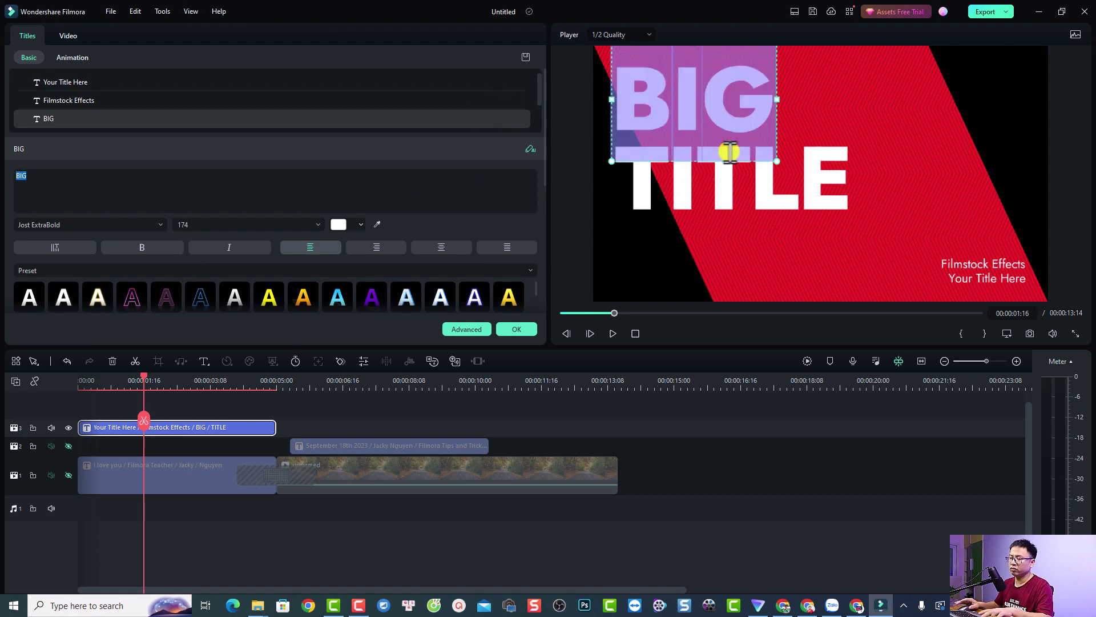
text(Jacky)
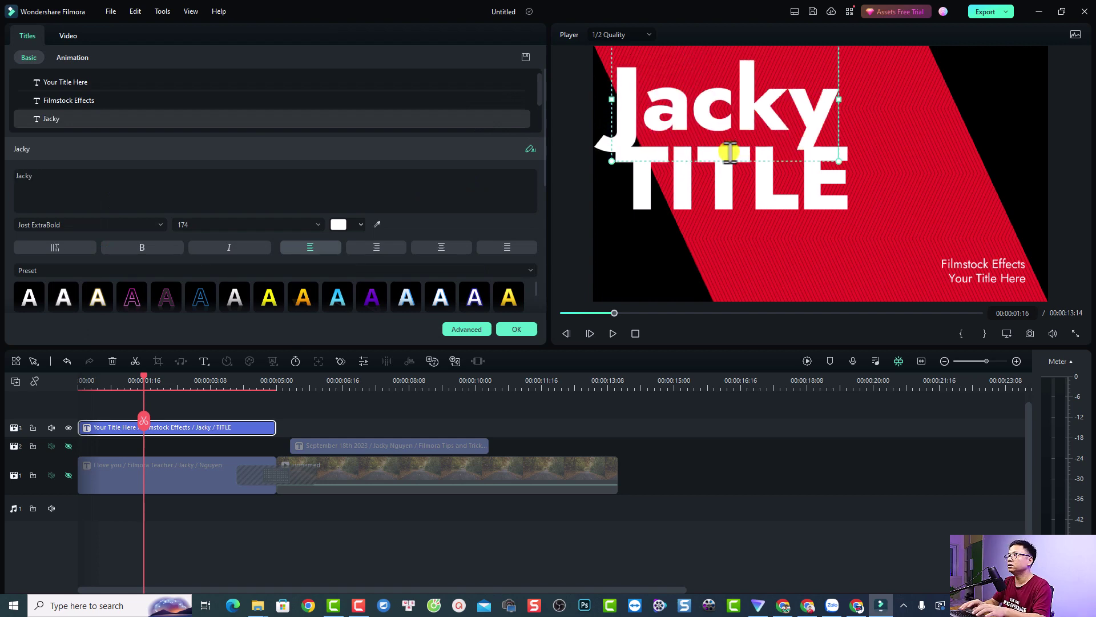
Replace TITLE with the creator's last name and shift that line down-left.
click(741, 193)
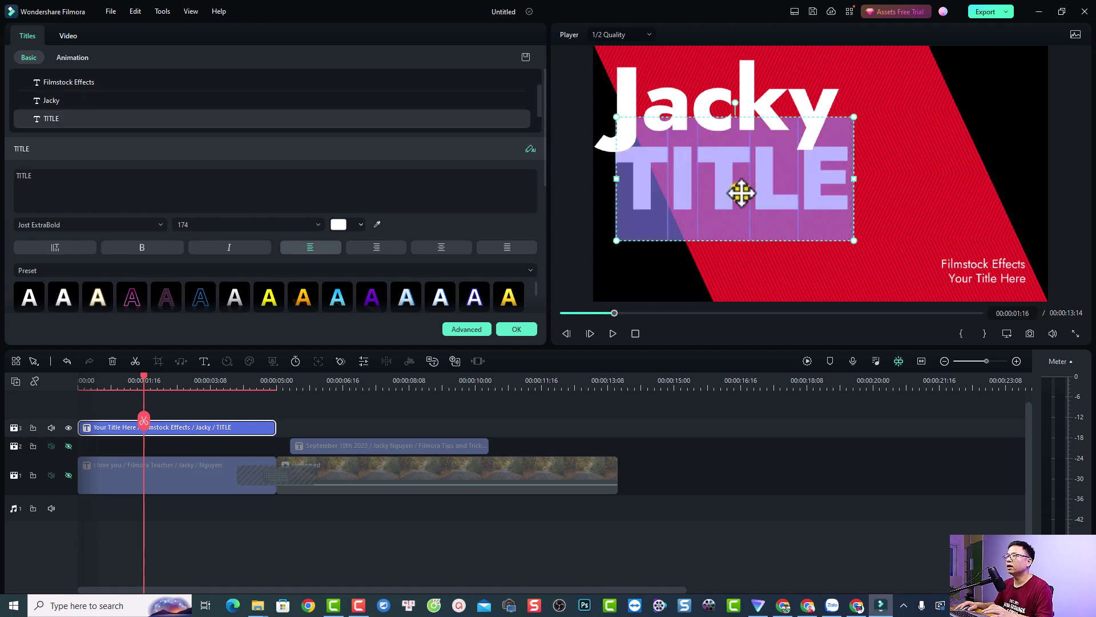
text(Nguyen)
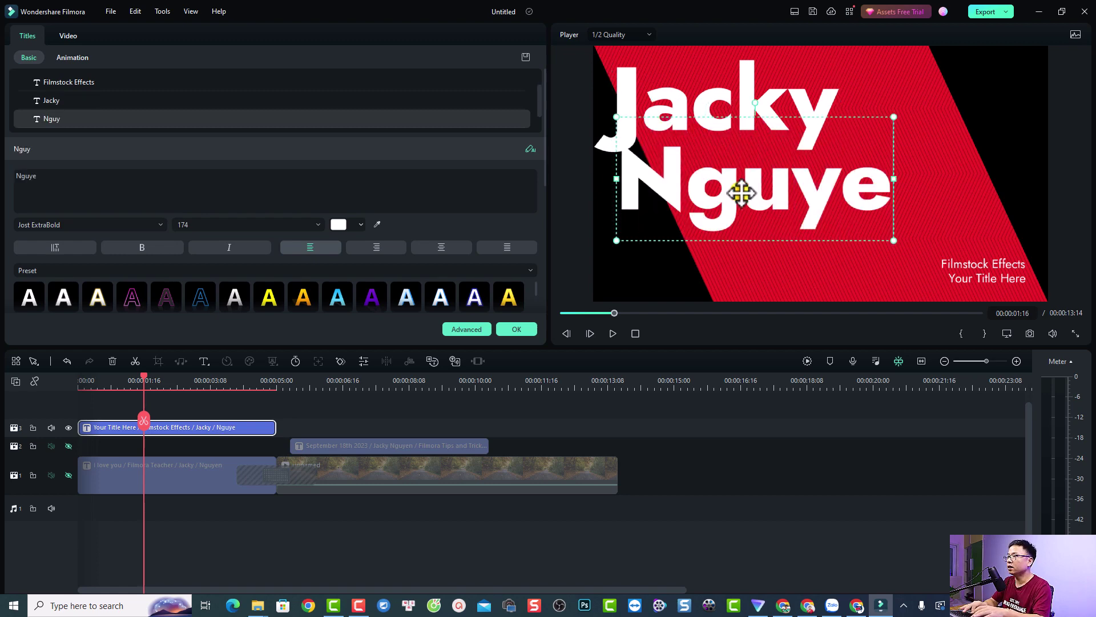
click(771, 212)
drag(766, 208, 750, 216)
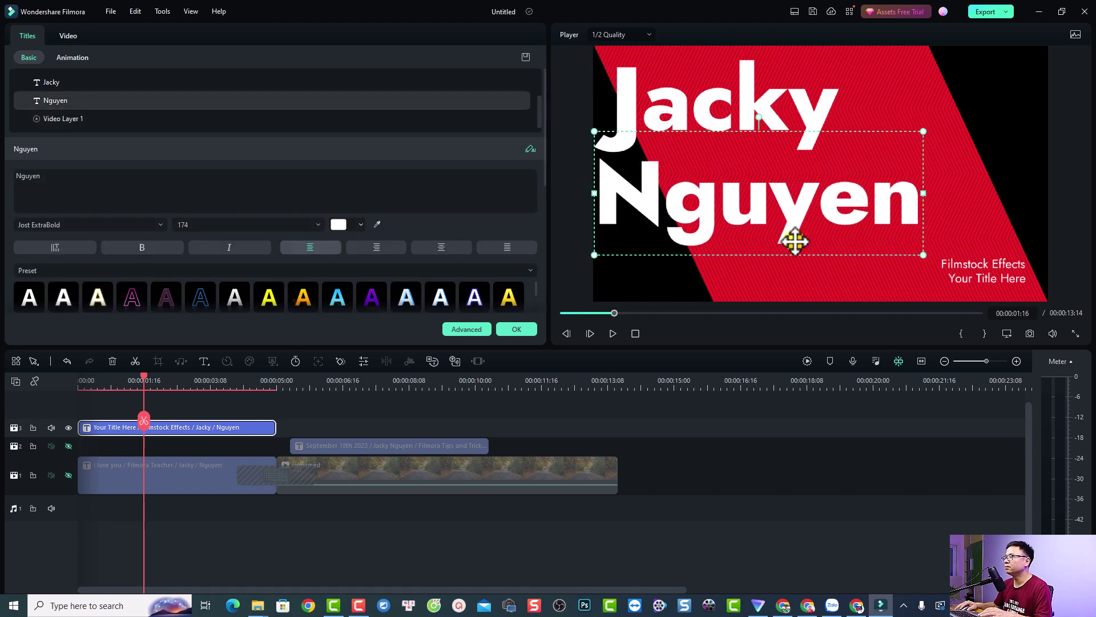
click(967, 270)
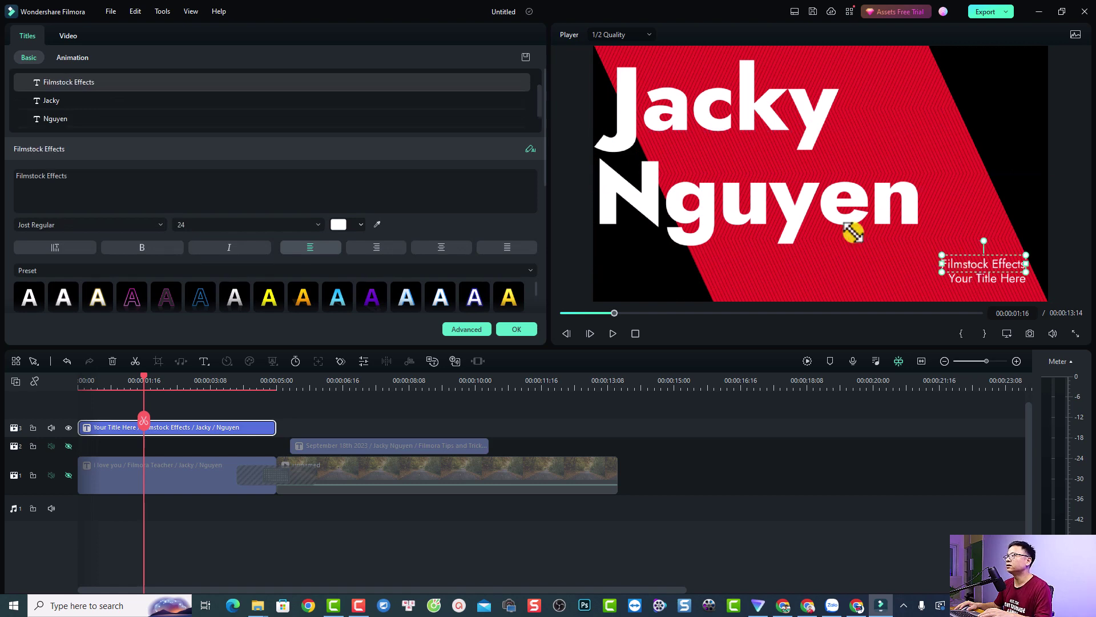
Change the two small lines to 'Filmora Teacher' and 'I love you!'.
click(89, 172)
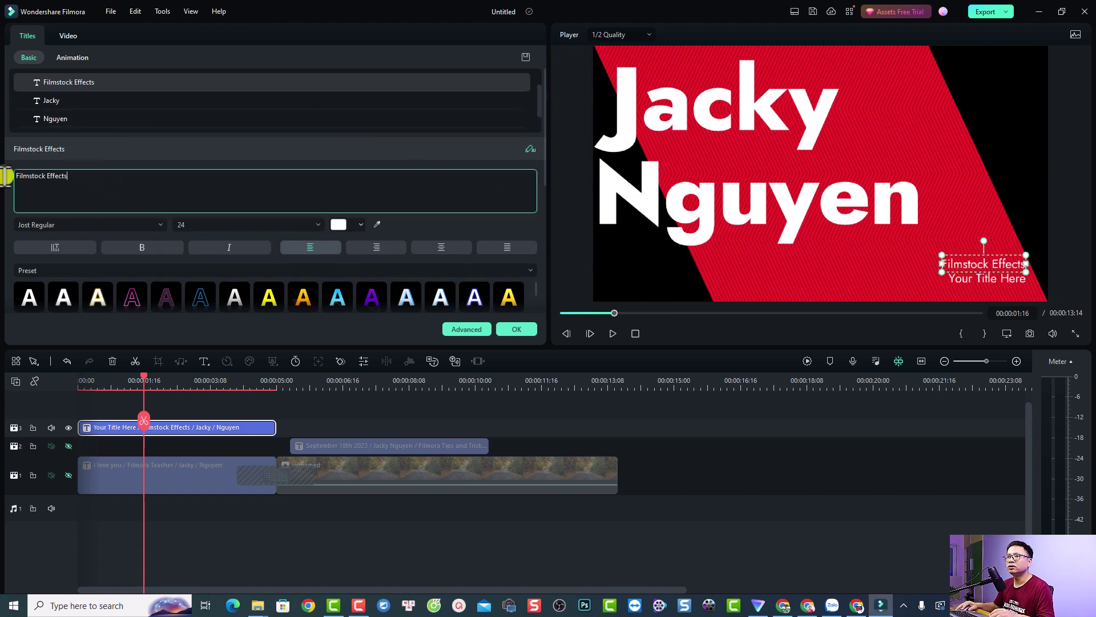
key(ctrl+a)
text(Fil)
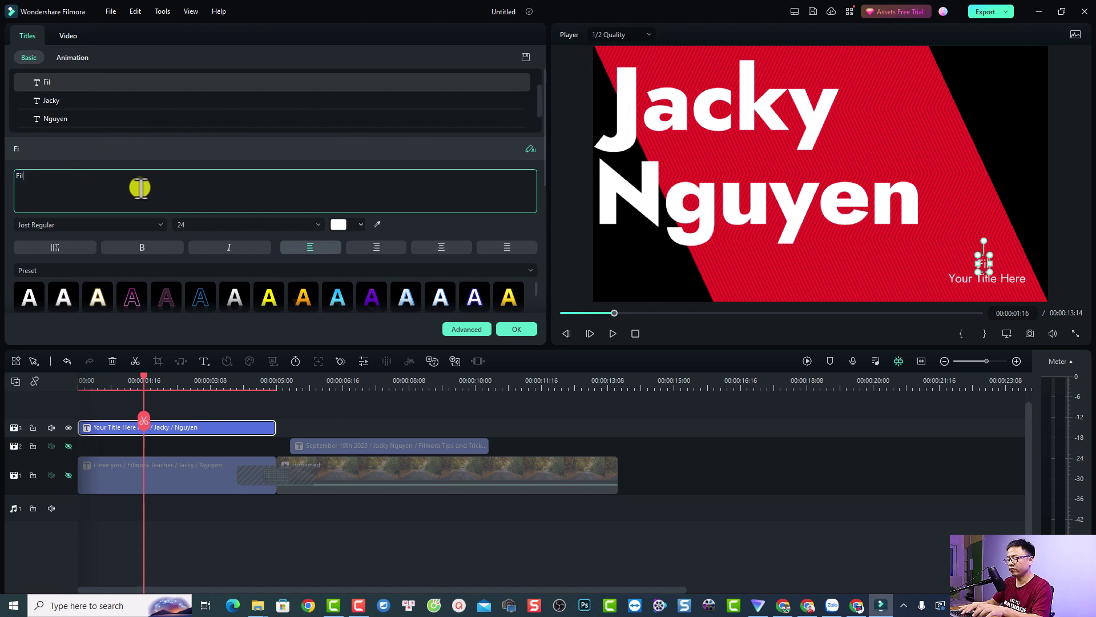
text(mora Teacher)
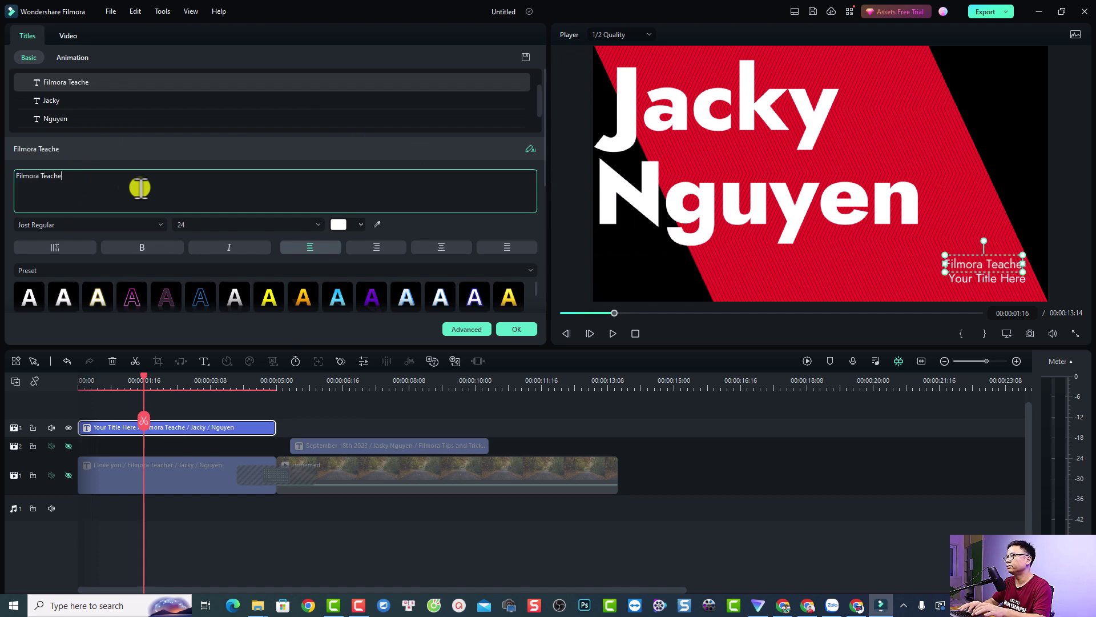
click(970, 280)
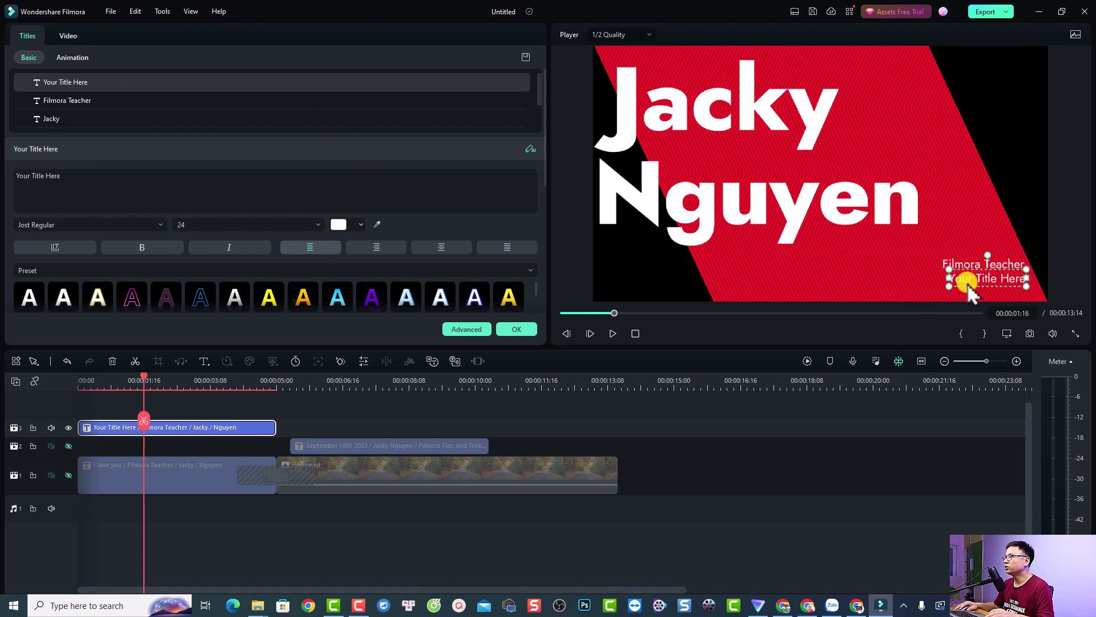
key(ctrl+a)
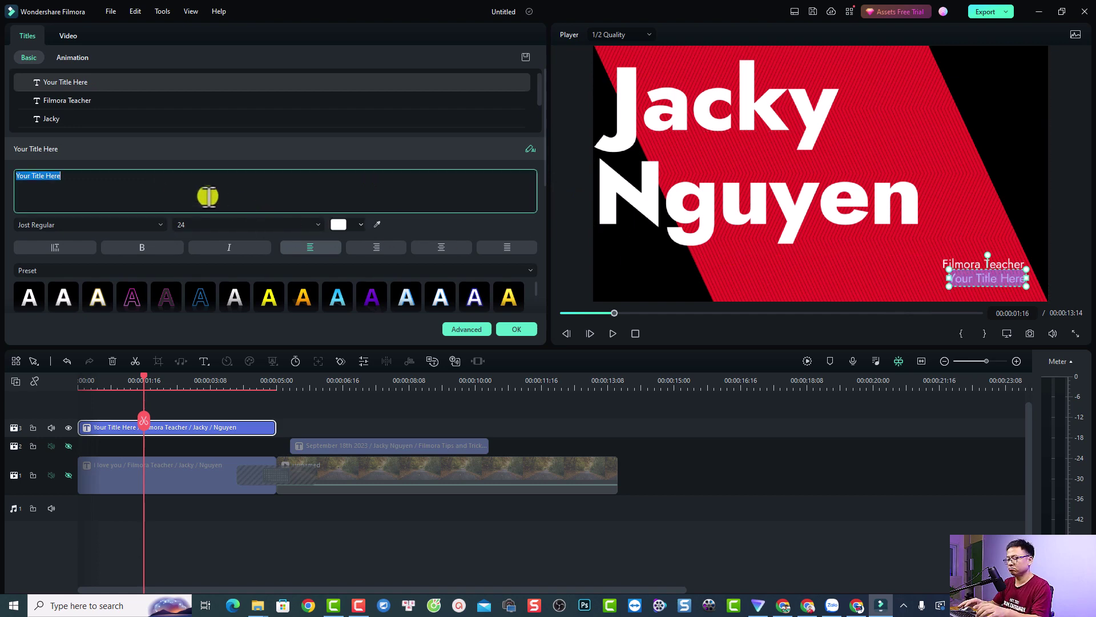
key(BackSpace)
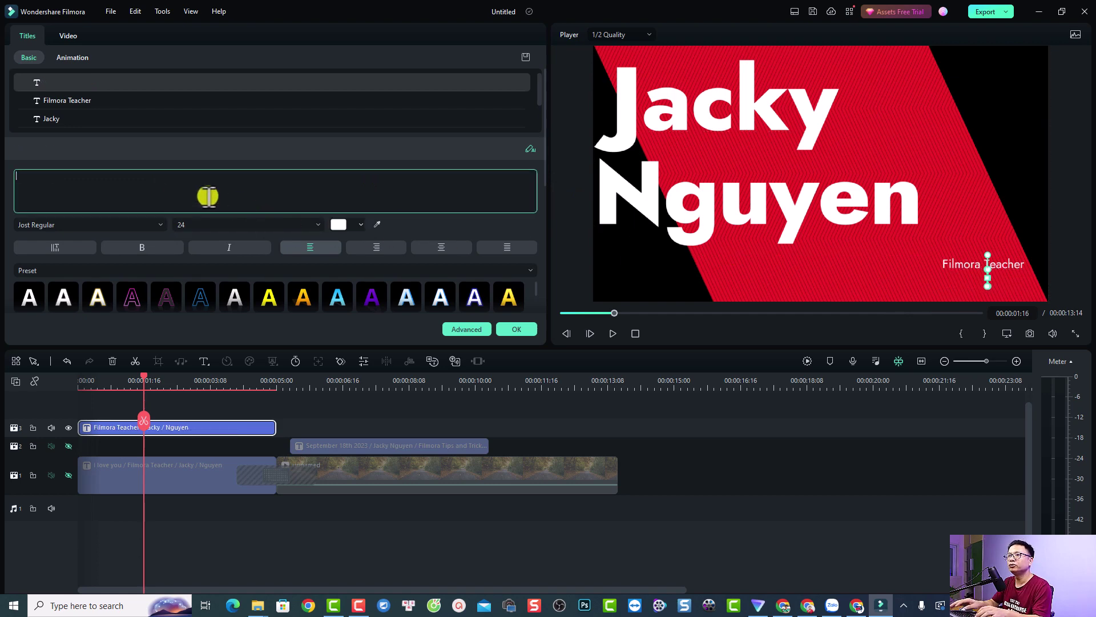
text(I love you!)
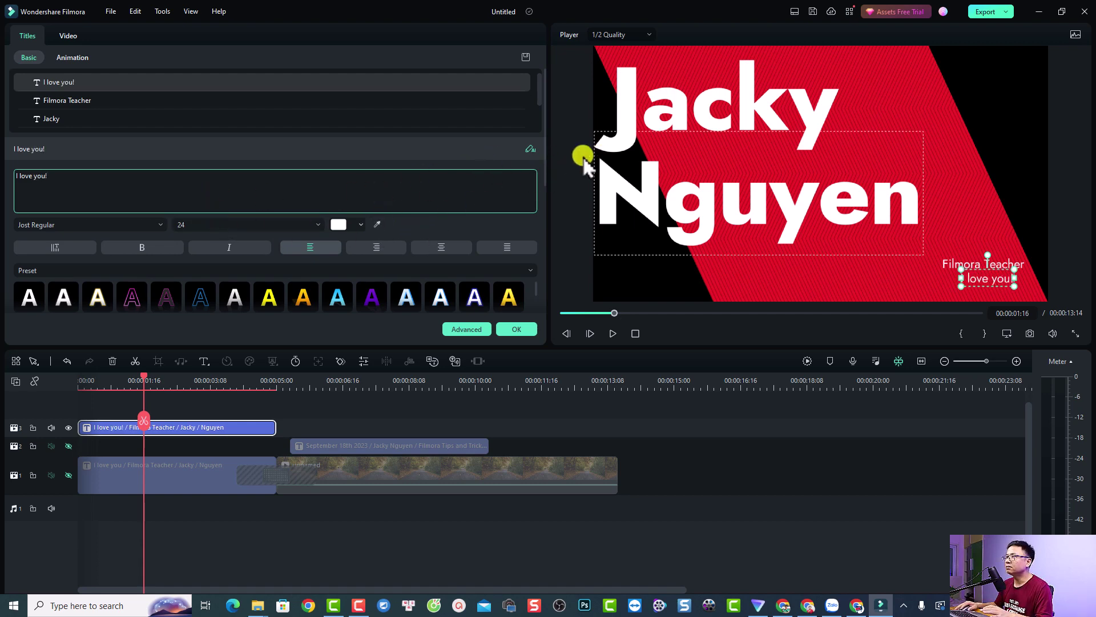
Look through the font list and text colour choices.
click(79, 230)
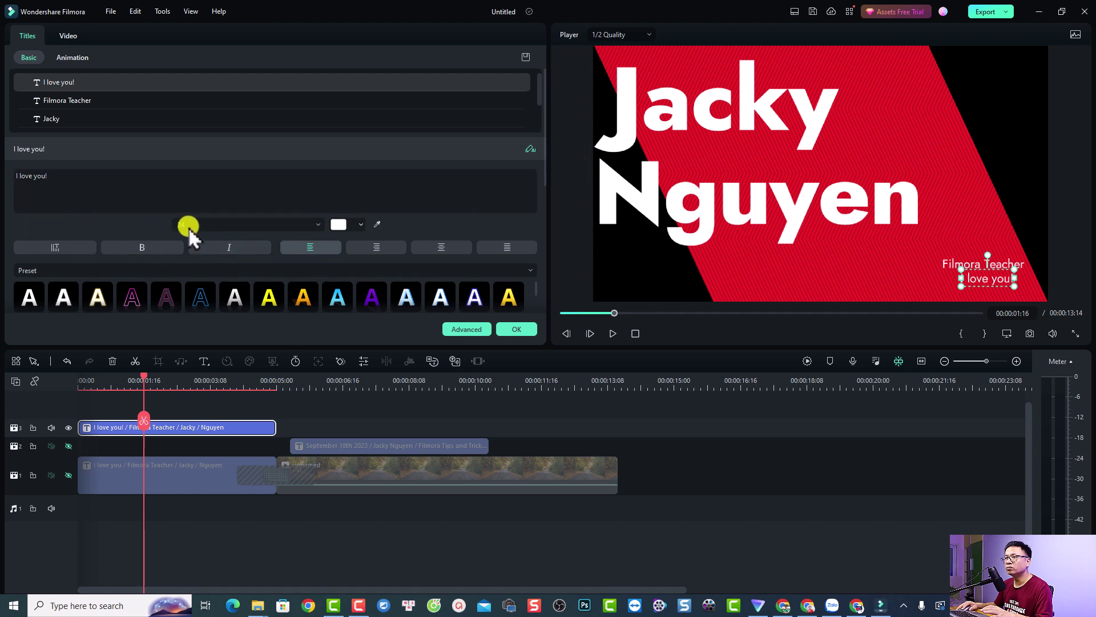
click(211, 228)
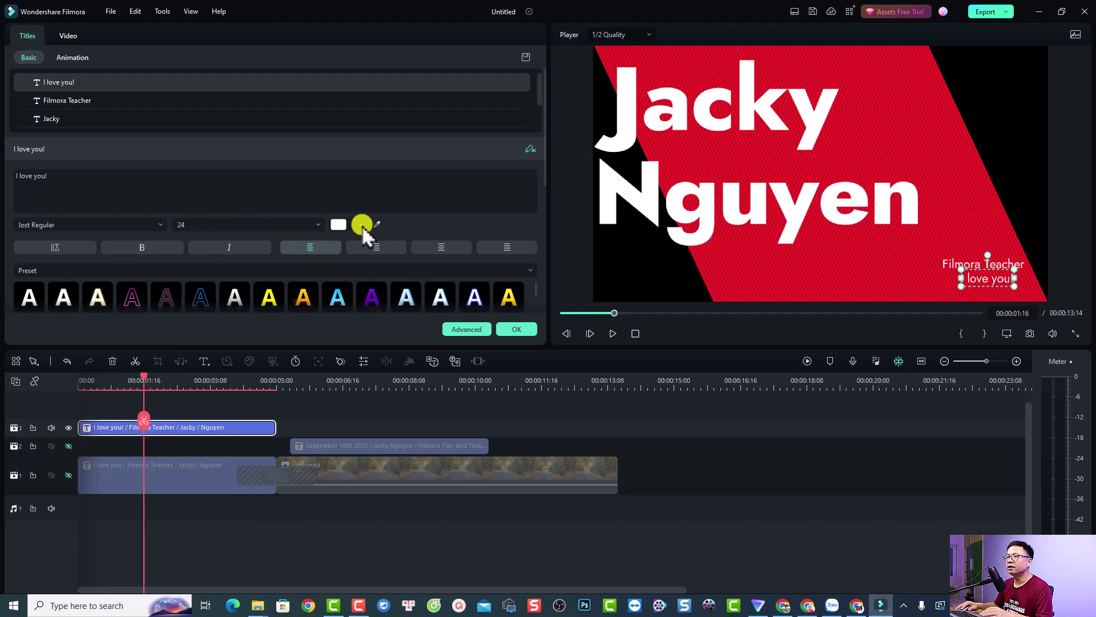
click(362, 225)
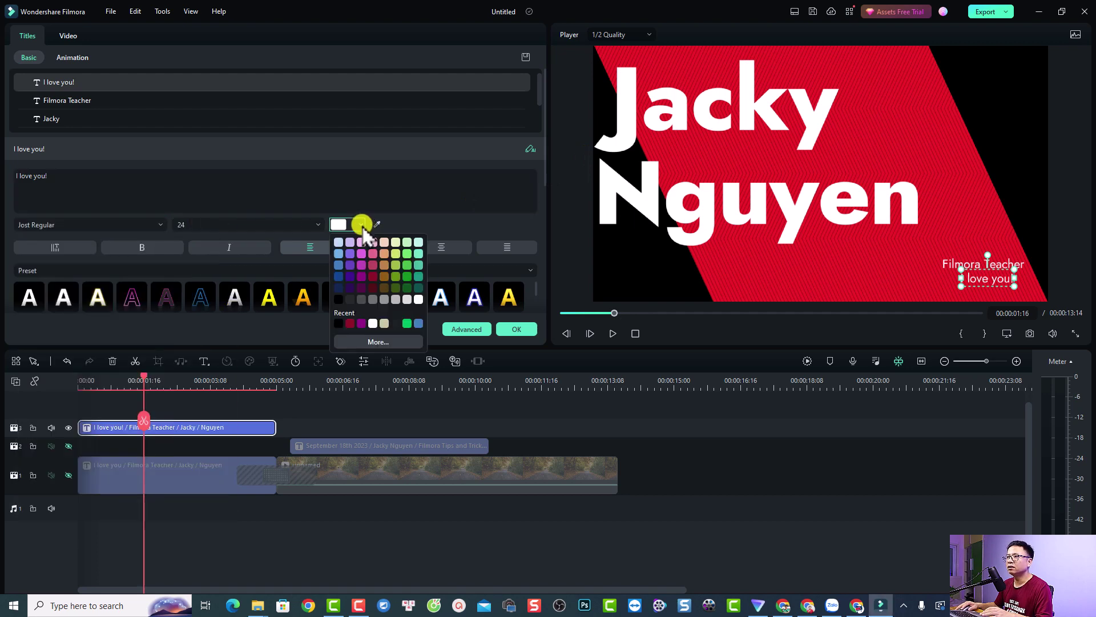
Switch the title style preset to WordArt and inspect each text layer in the advanced editor.
click(83, 272)
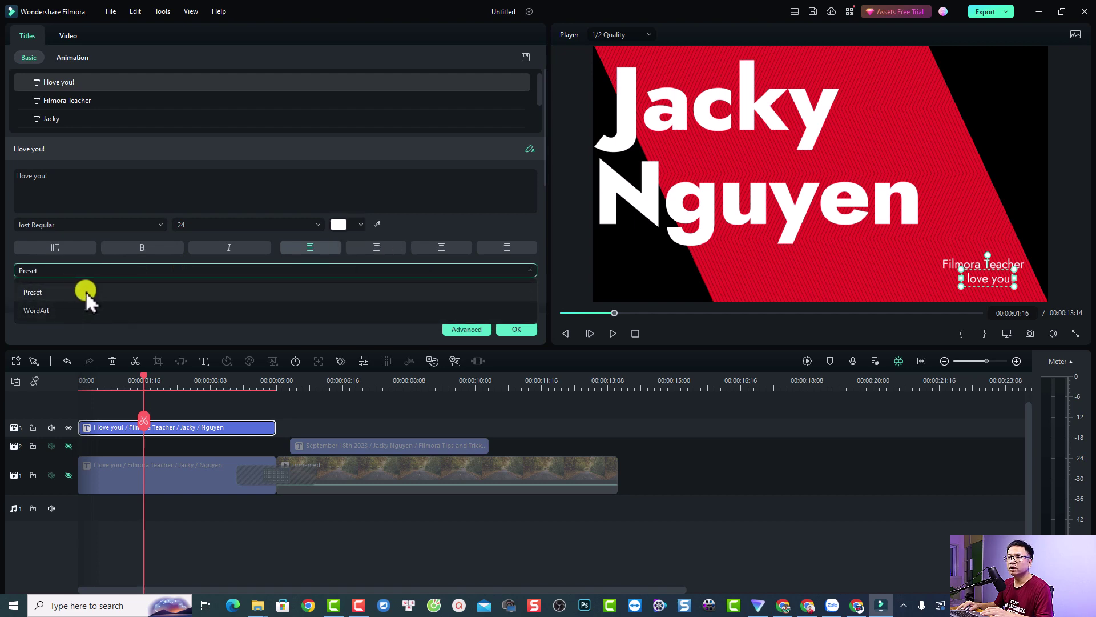
click(62, 308)
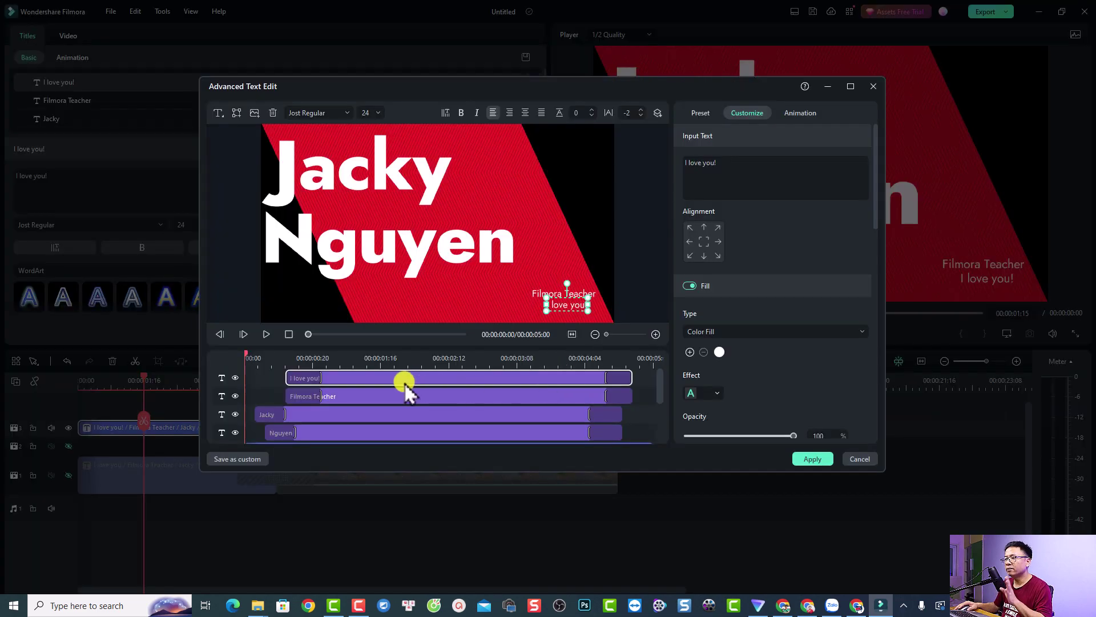
click(303, 433)
click(306, 411)
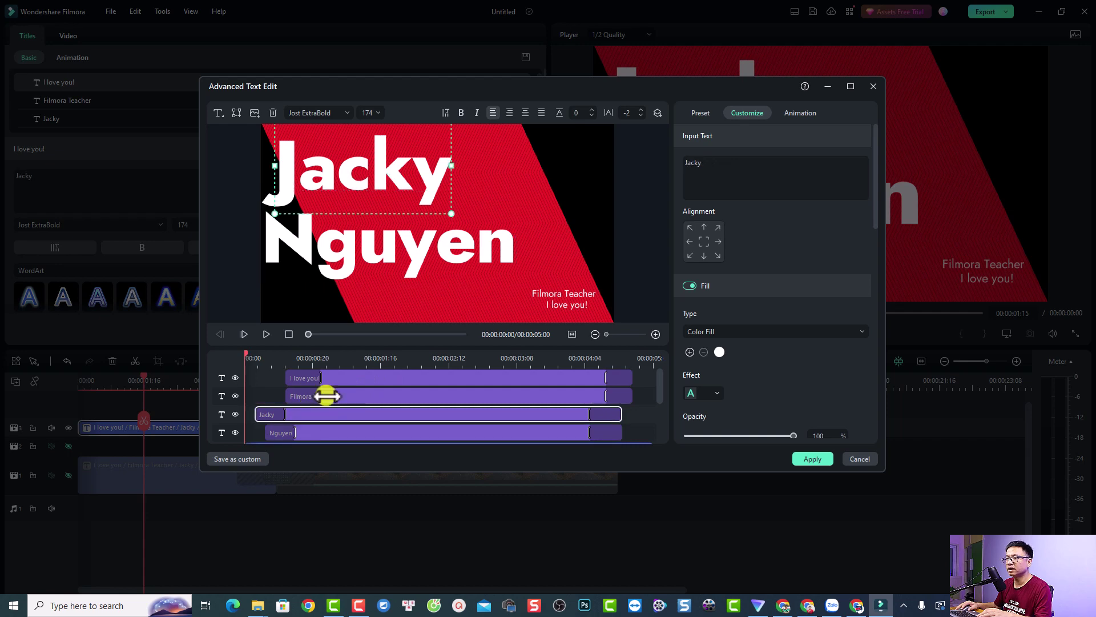
click(347, 391)
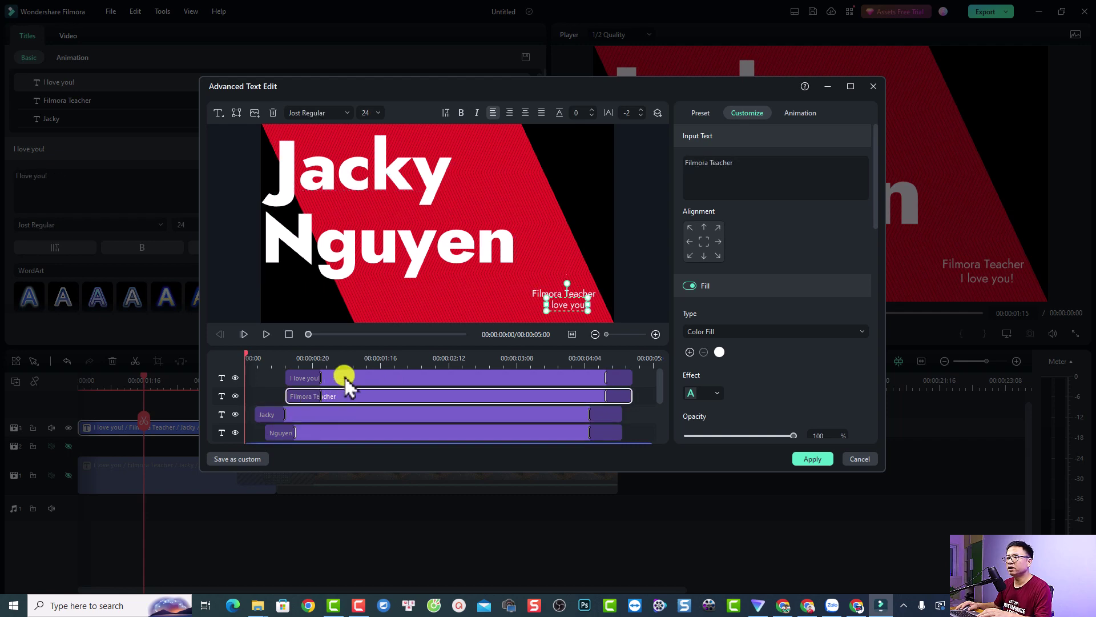
click(312, 434)
Preview the title, then show the Animation options for the first-name layer.
key(space)
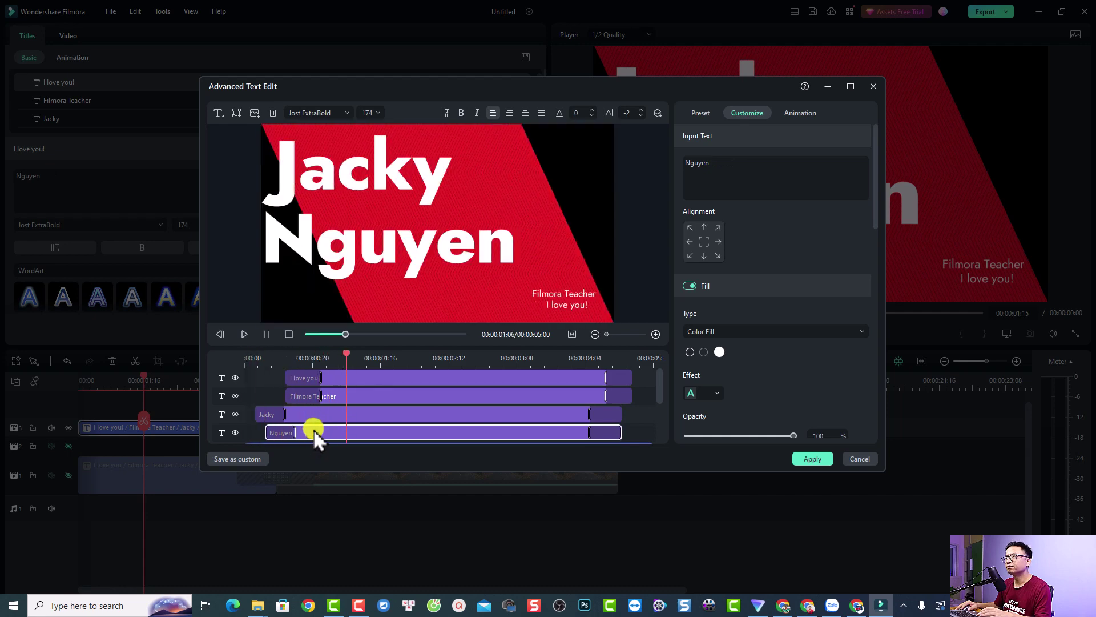
key(space)
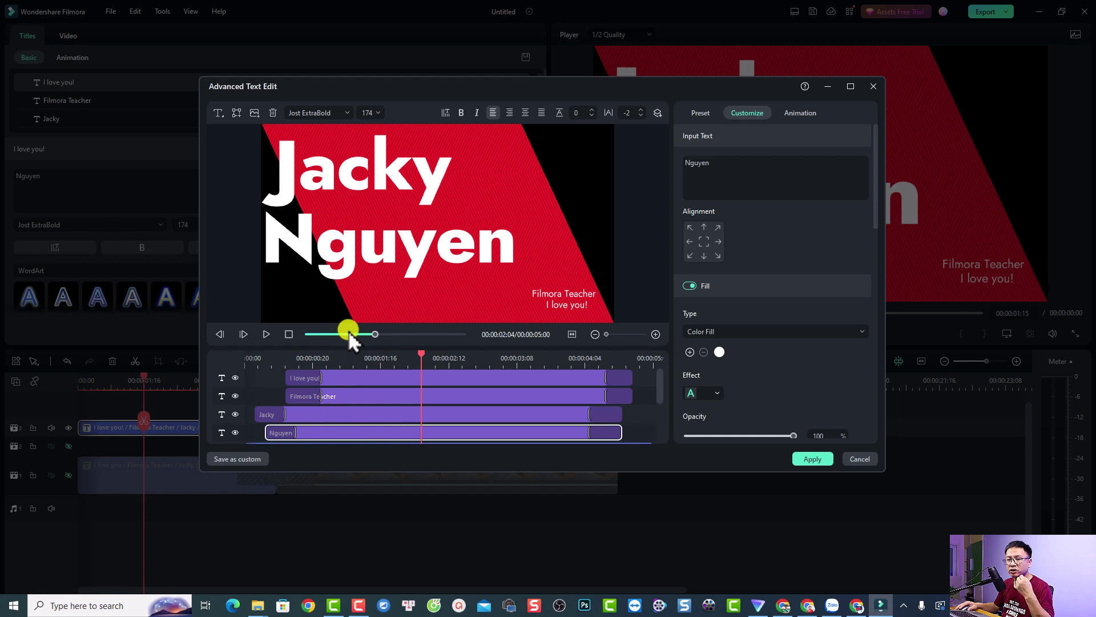
click(366, 413)
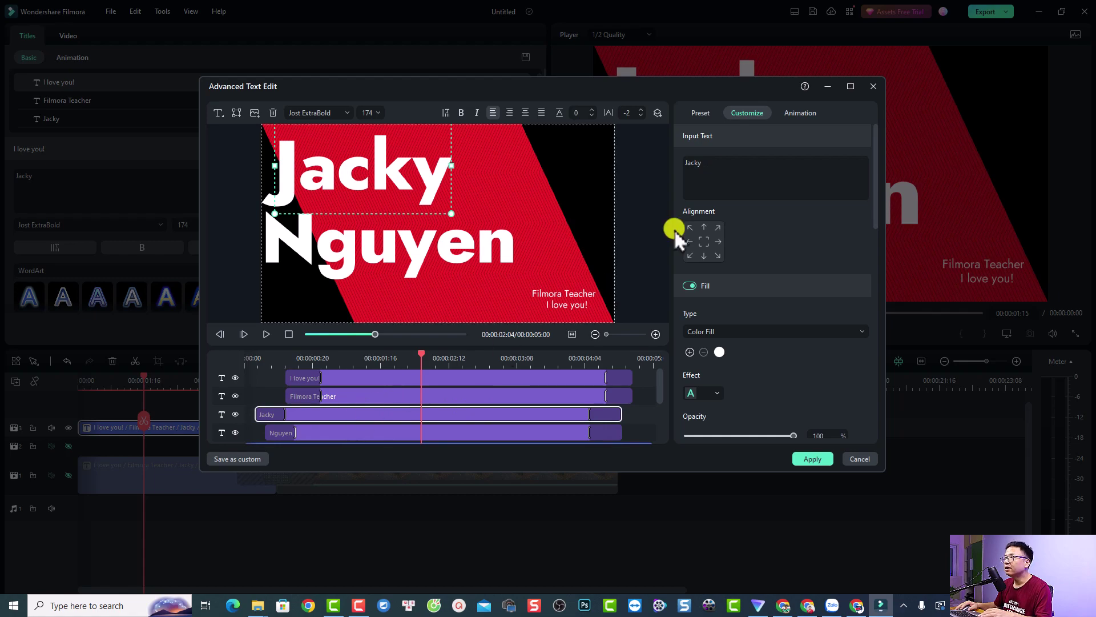
click(801, 113)
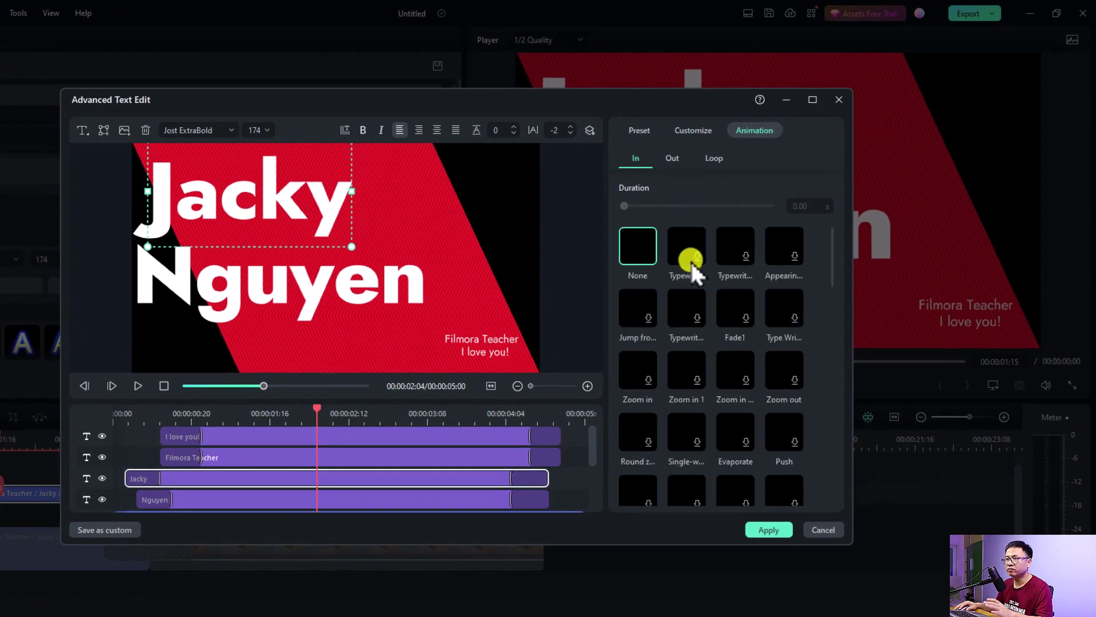
Play the title preview from the start to check the current animation.
click(141, 410)
key(space)
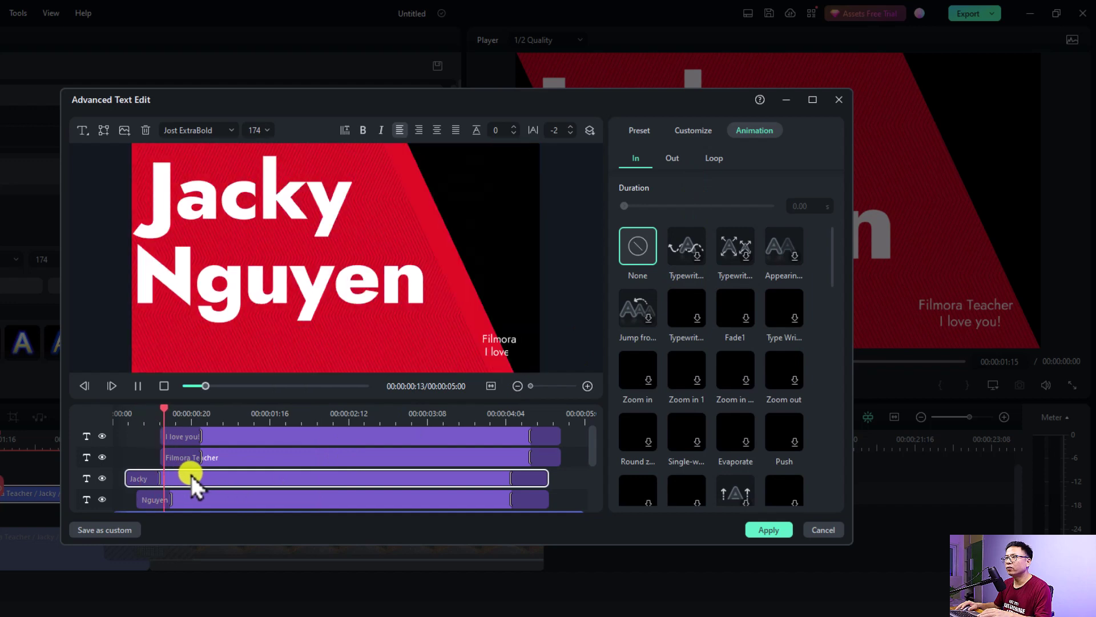
key(space)
click(125, 410)
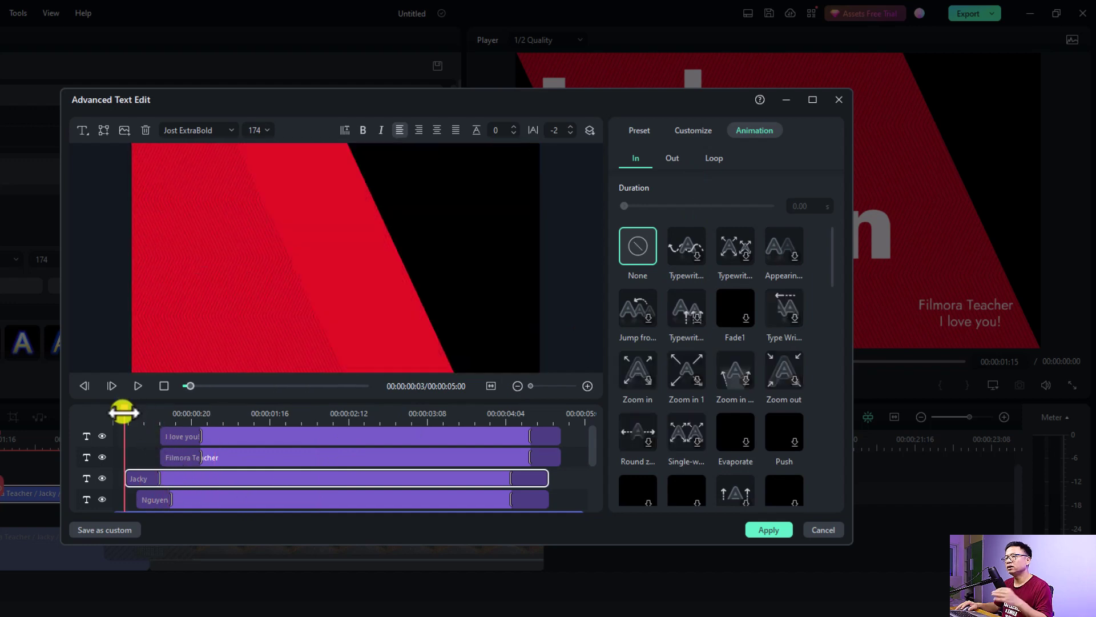
key(space)
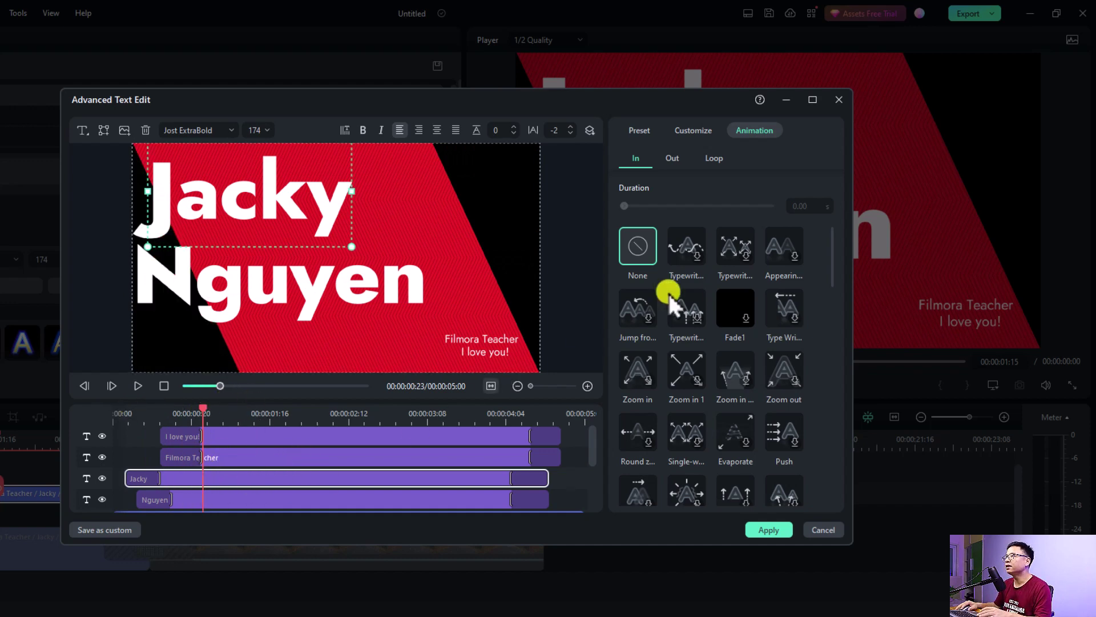
Give both name lines a Typewriter entrance and shorten the first name's to 0.25 s.
click(686, 256)
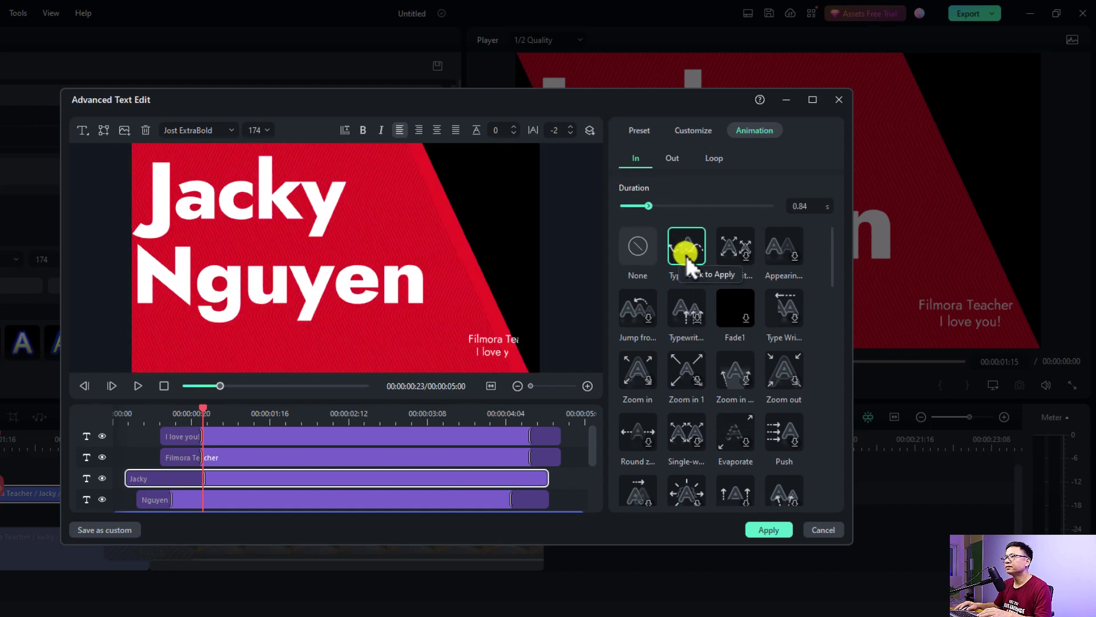
click(214, 497)
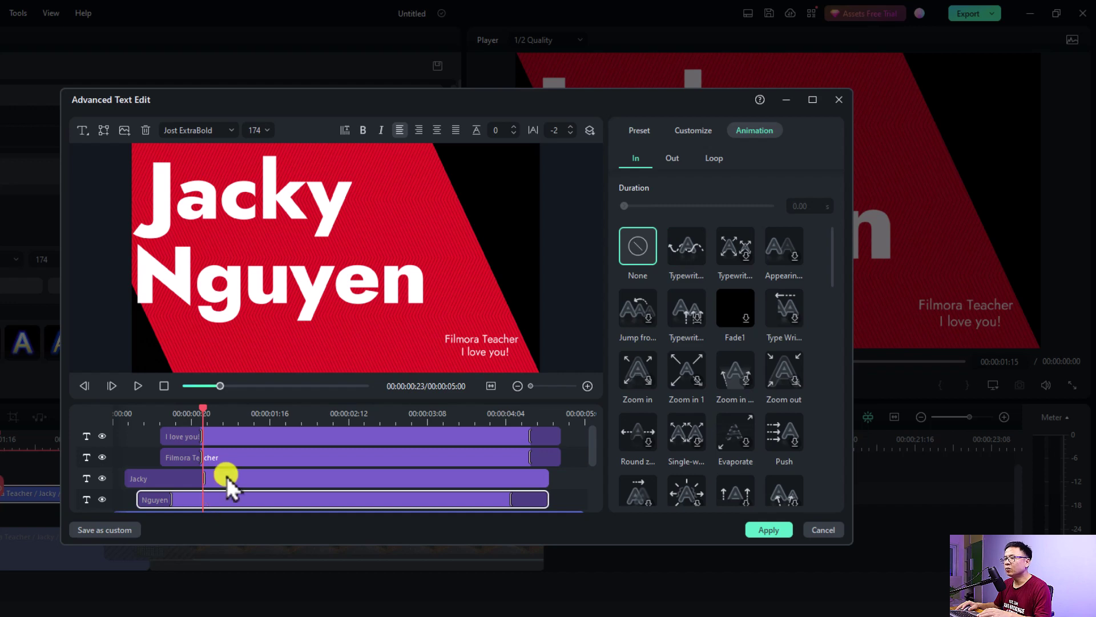
click(690, 253)
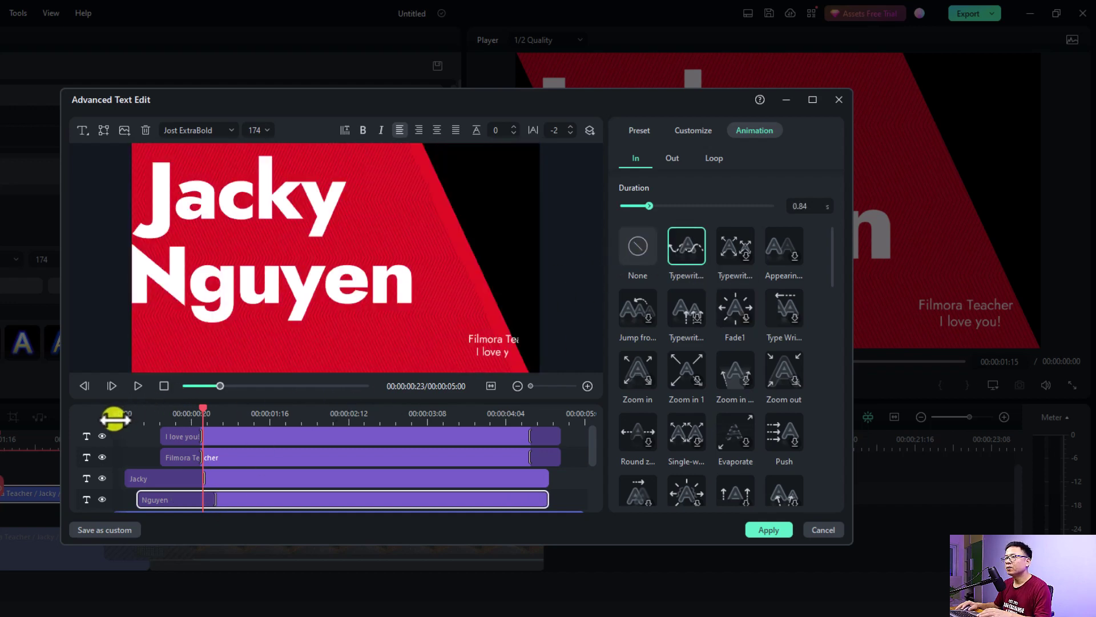
key(space)
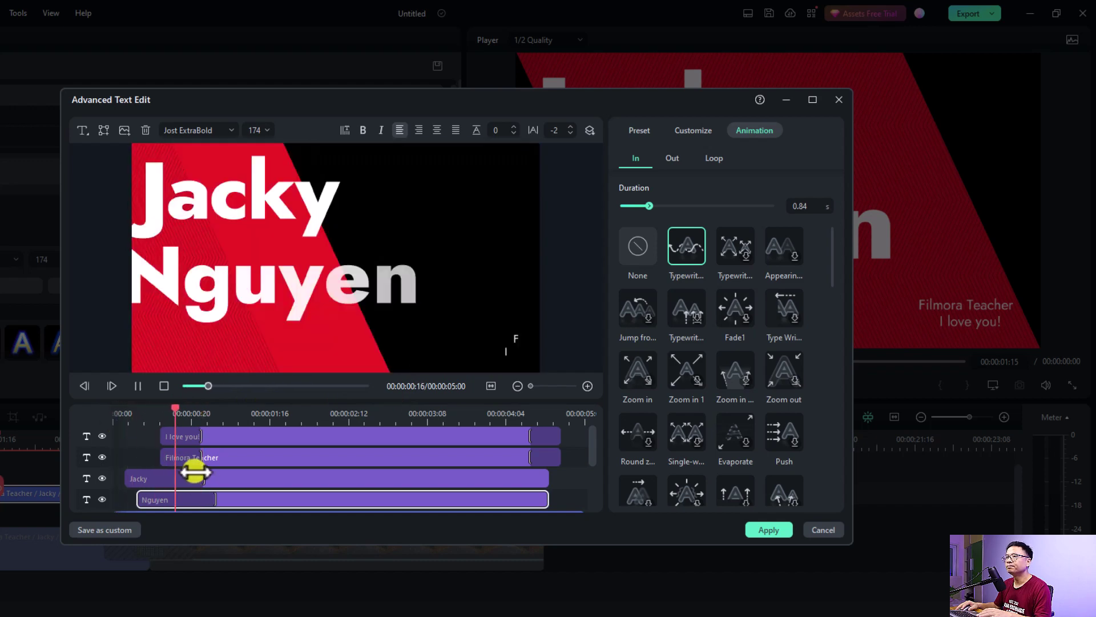
key(space)
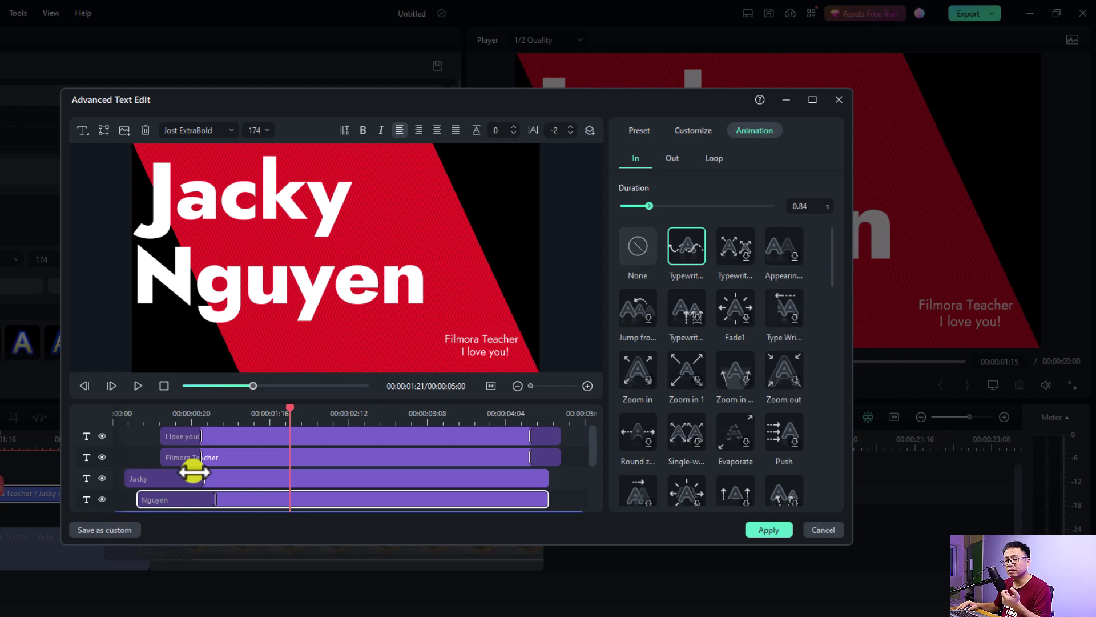
click(203, 477)
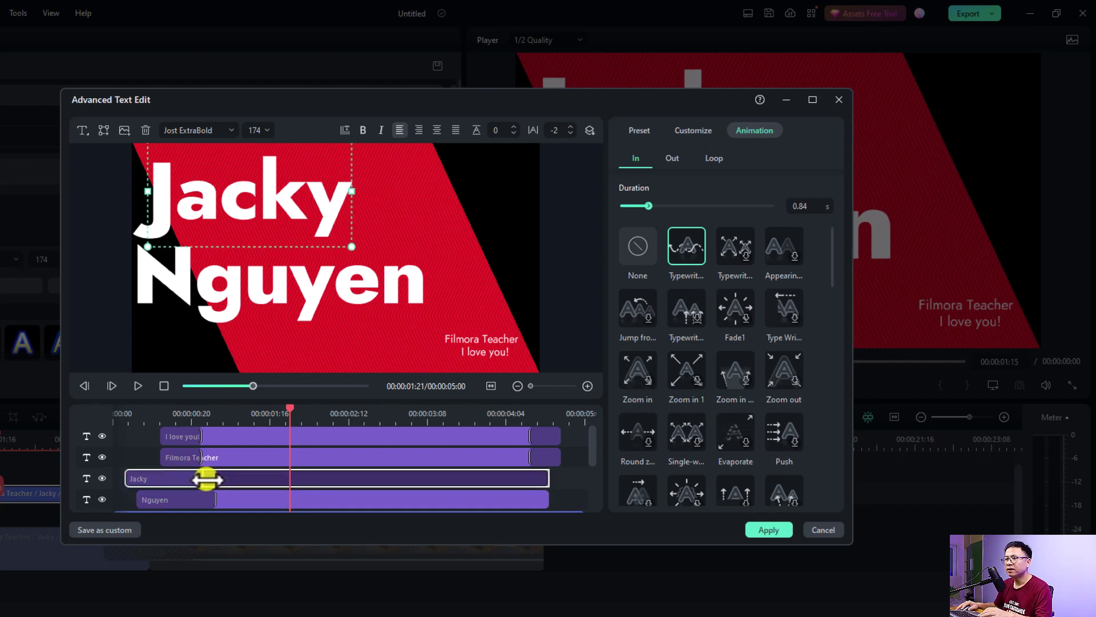
drag(198, 480, 162, 484)
Lengthen the Filmora Teacher line's entrance animation and preview the result.
click(209, 500)
scroll(188, 500, down, 1)
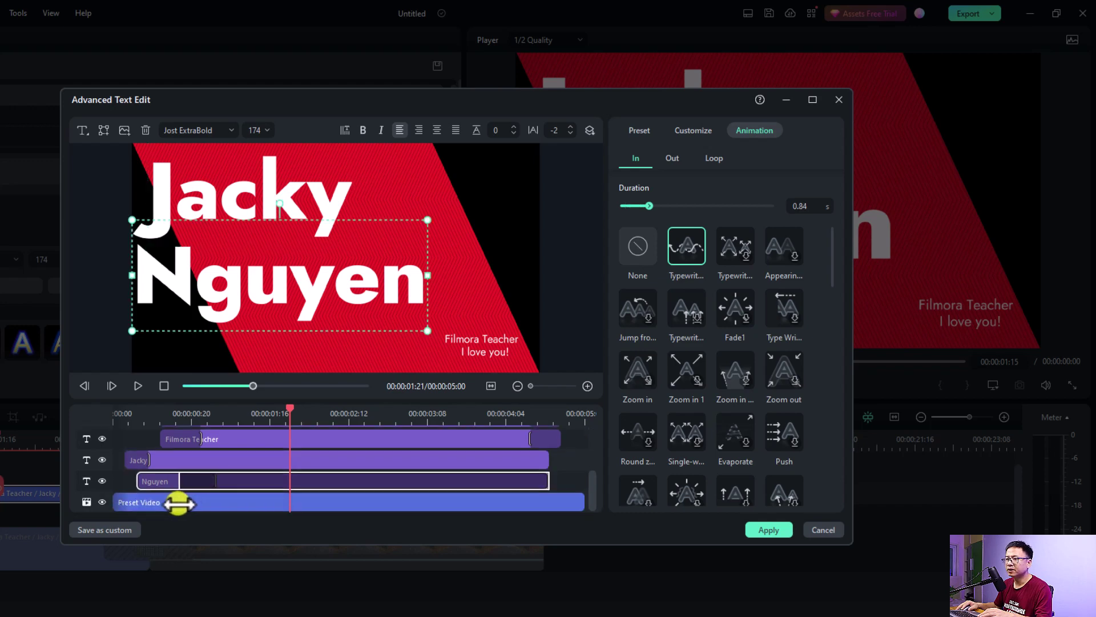
click(171, 503)
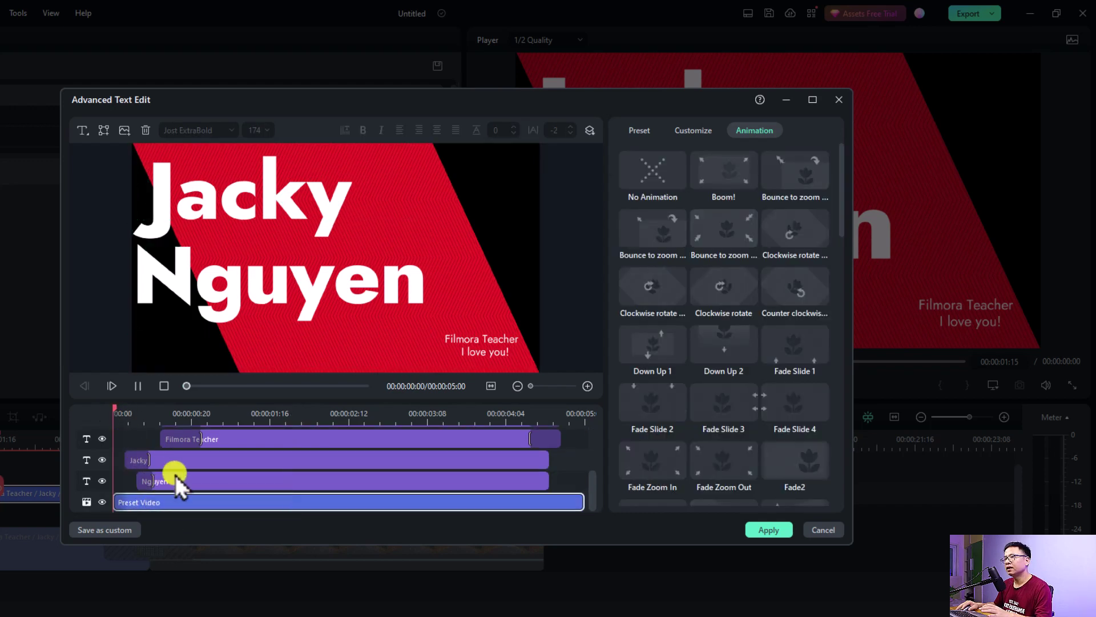
key(space)
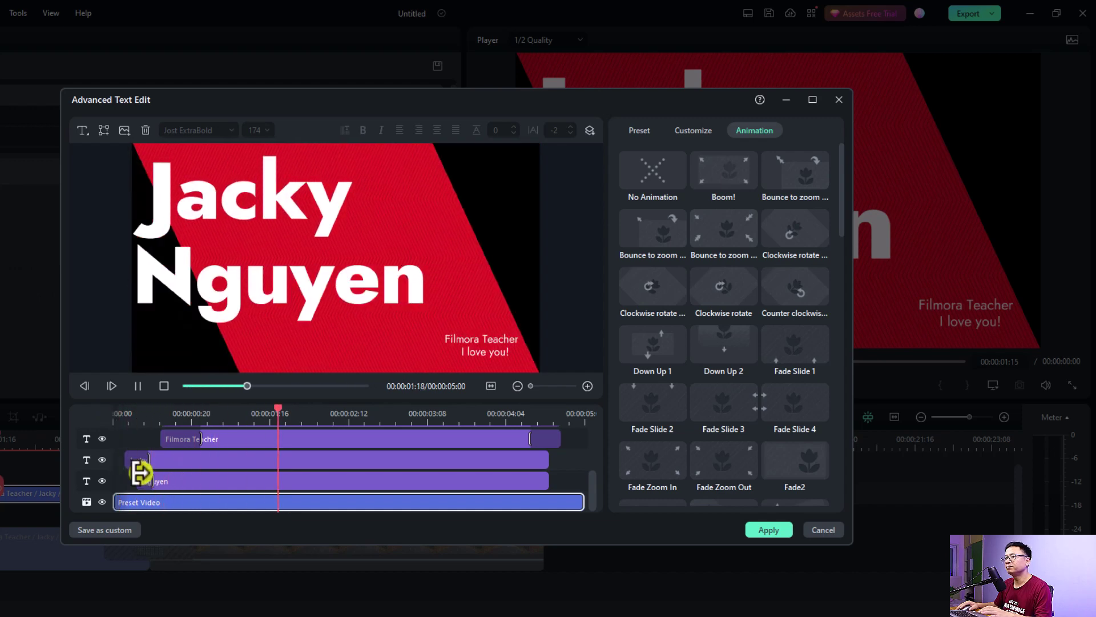
click(212, 439)
drag(280, 438, 308, 438)
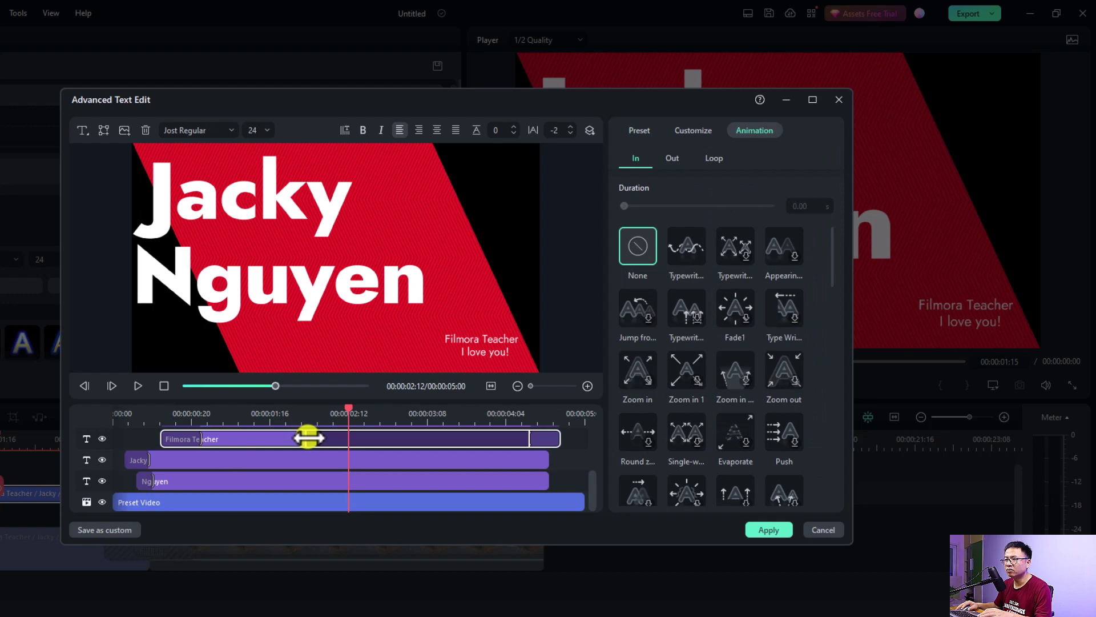
click(148, 415)
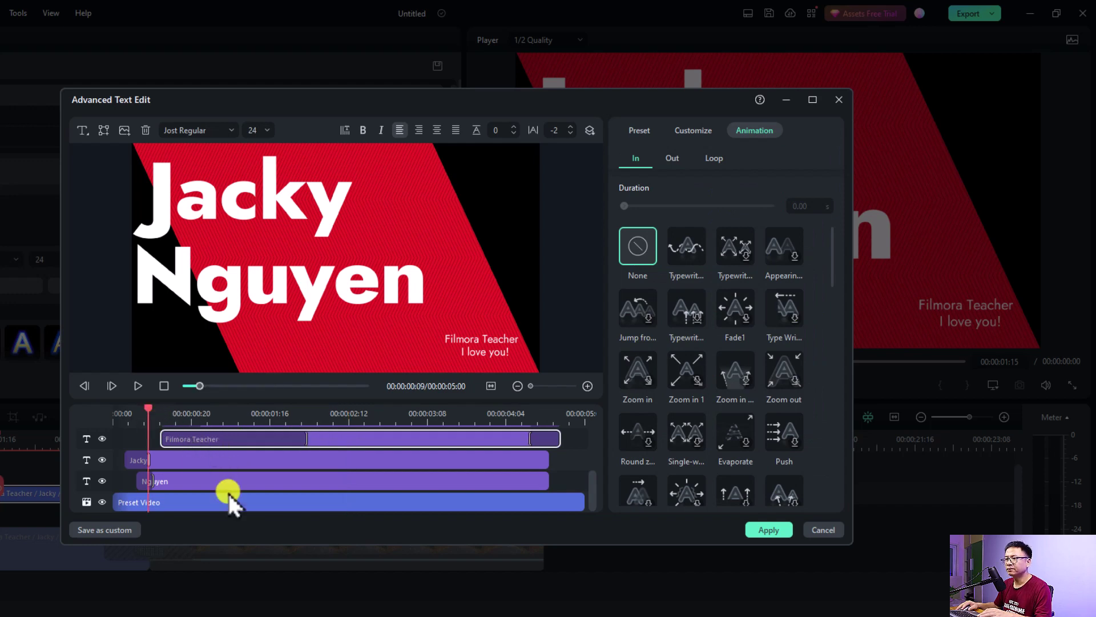
key(space)
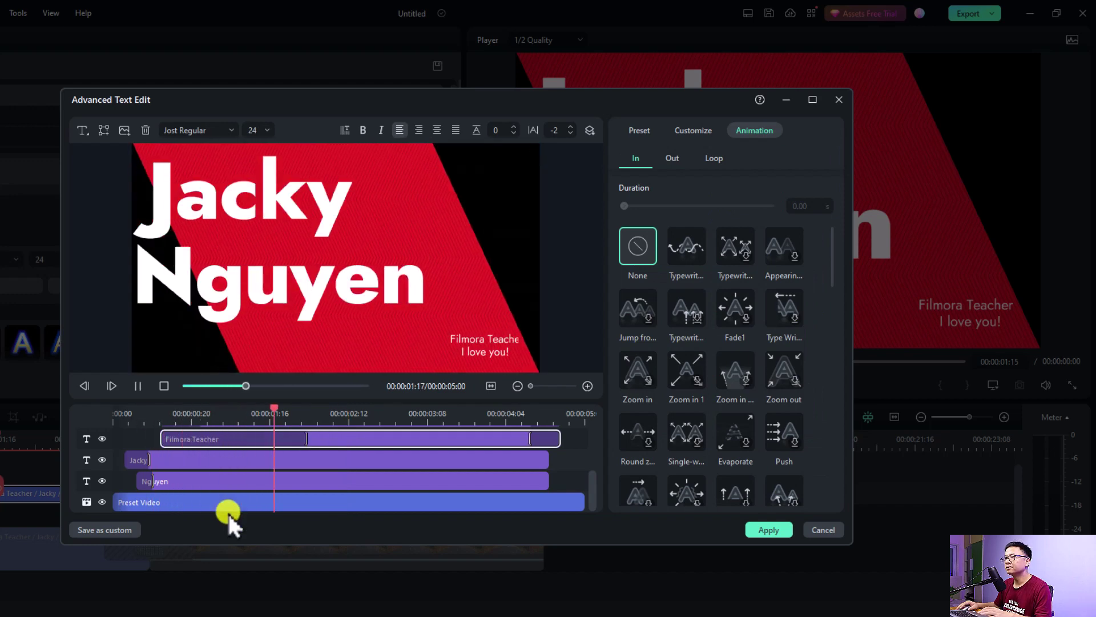
key(space)
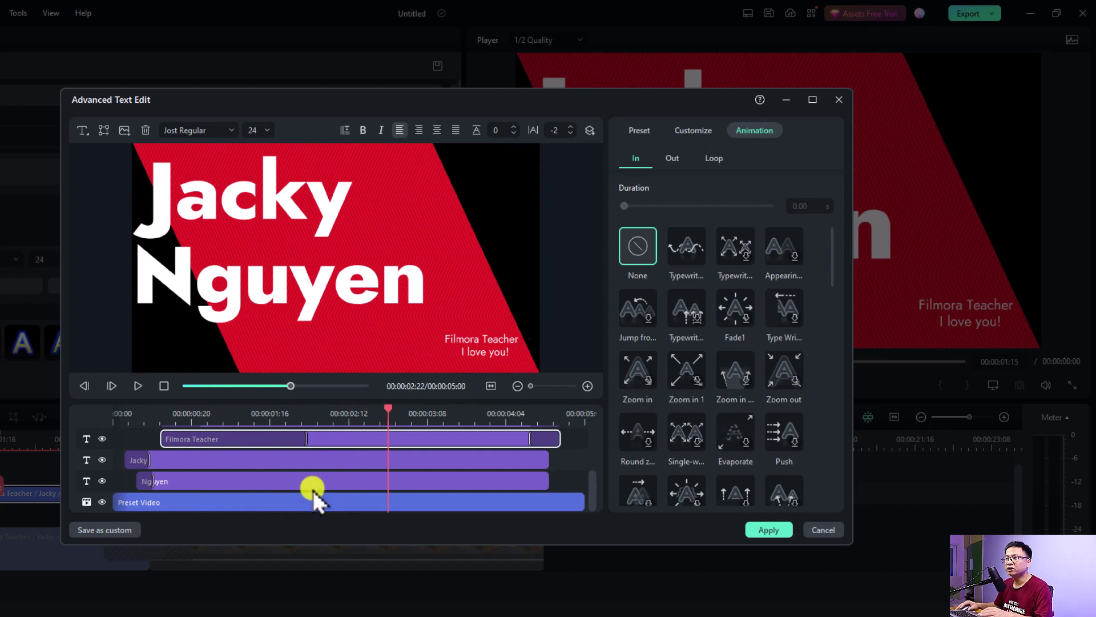
Review the first-name layer's Out and Loop animation settings.
click(297, 457)
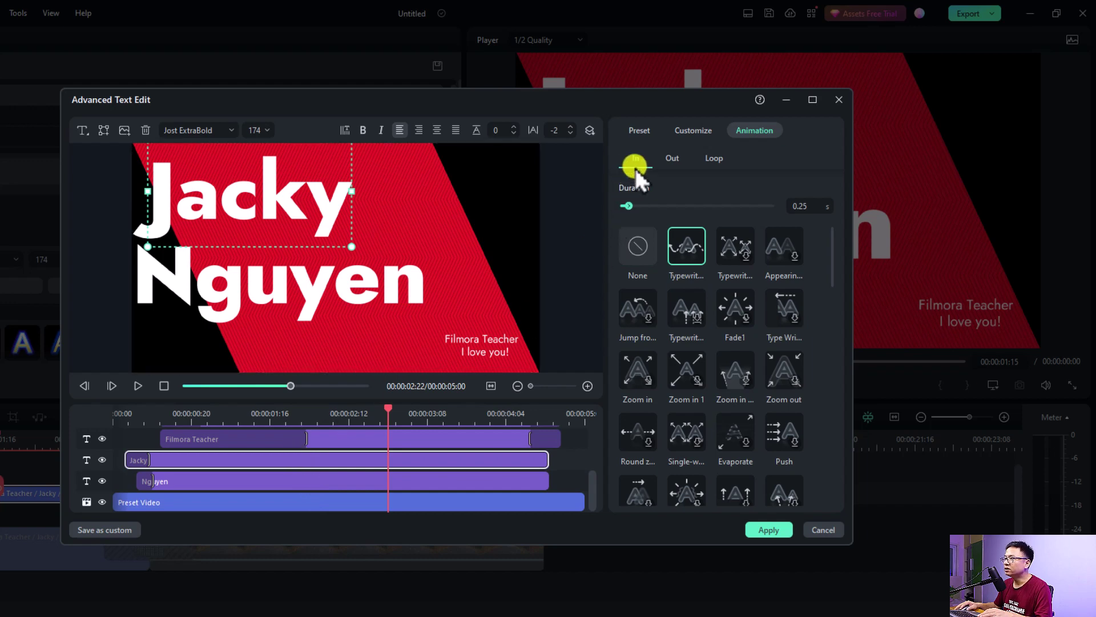
click(671, 159)
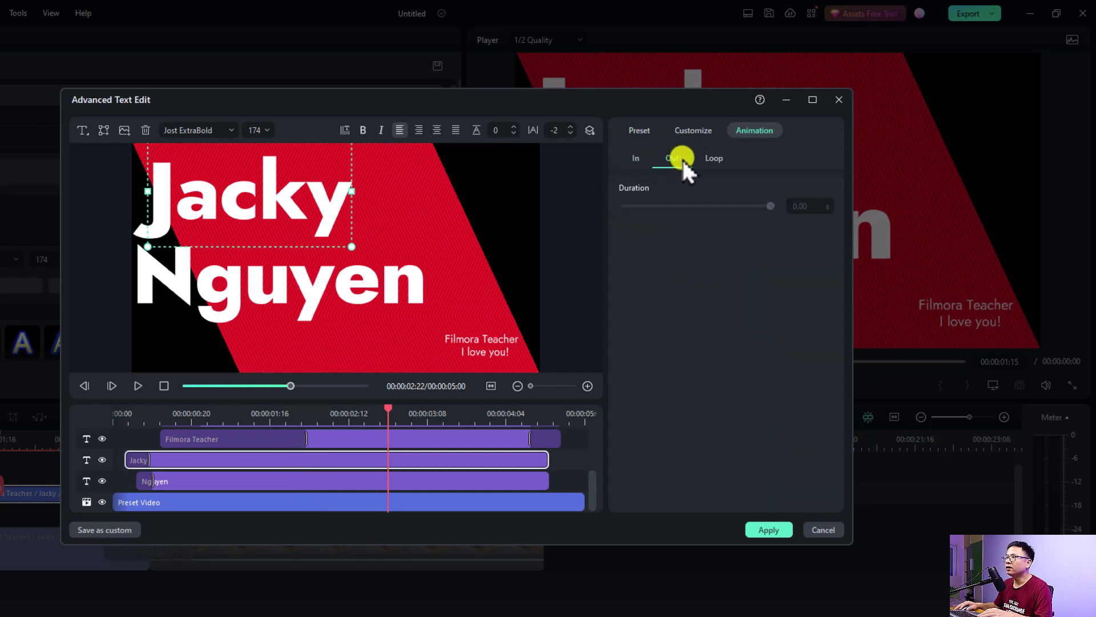
click(711, 158)
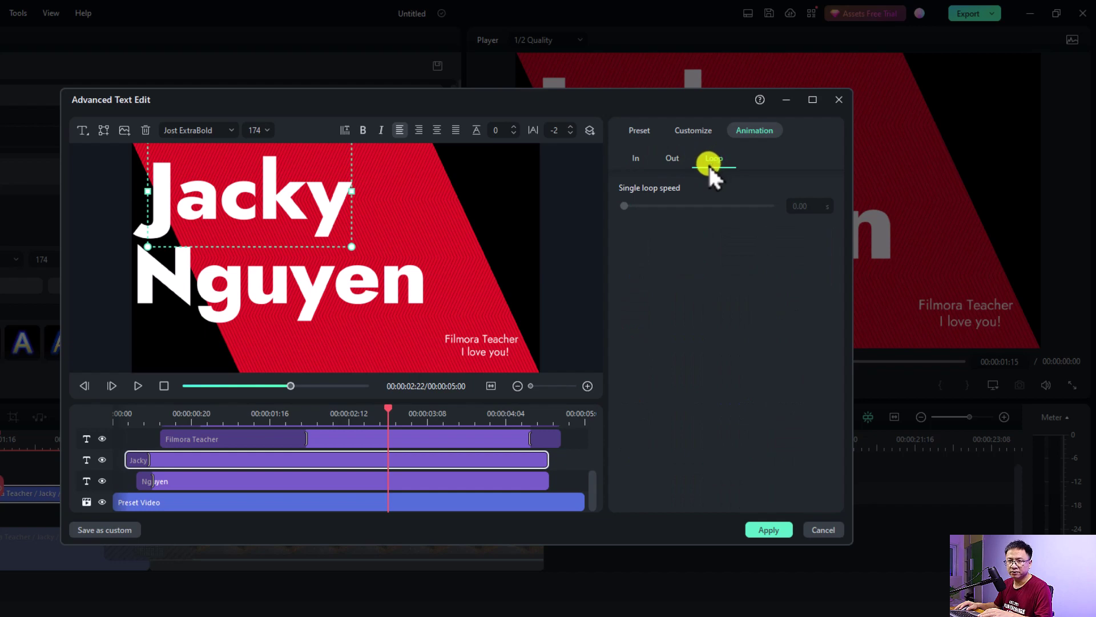
click(689, 132)
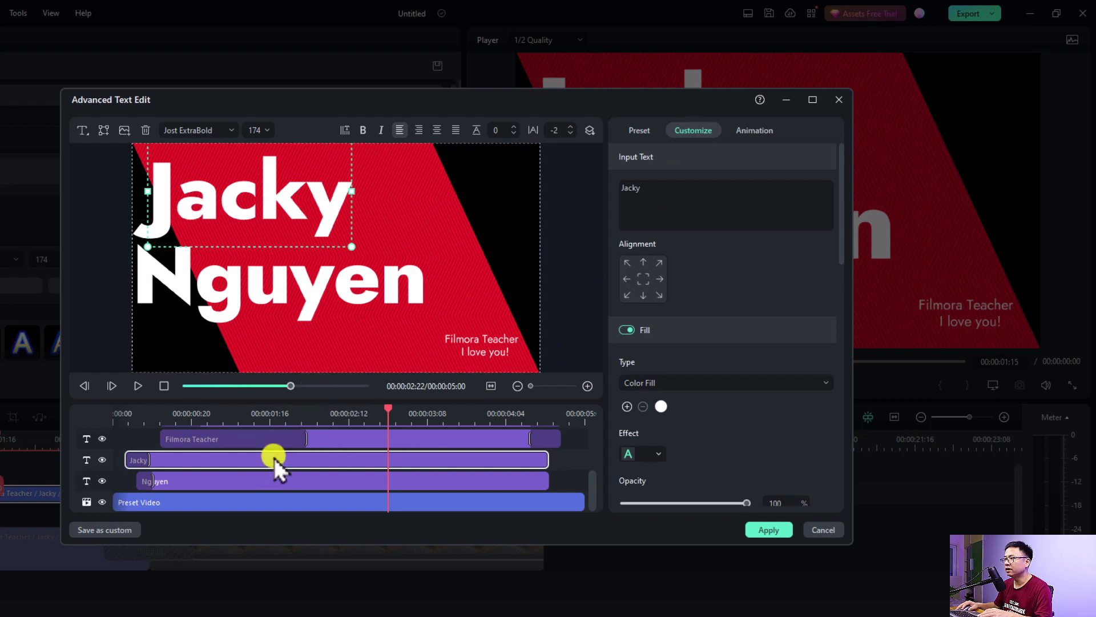
Give the first-name line a light green fill and a white outline.
scroll(831, 216, down, 5)
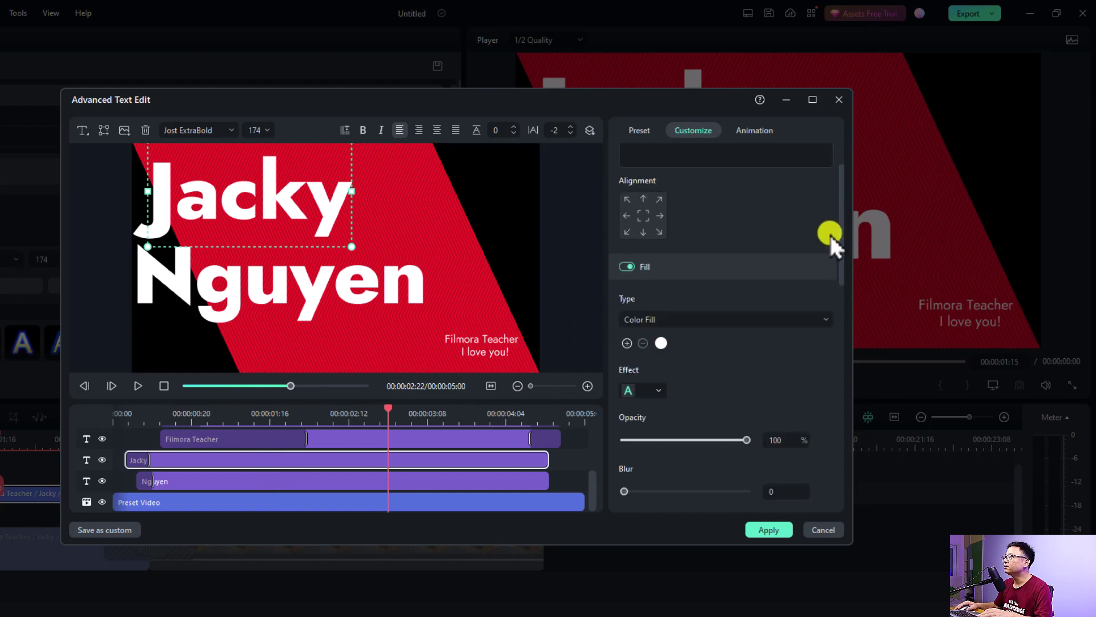
scroll(827, 267, up, 1)
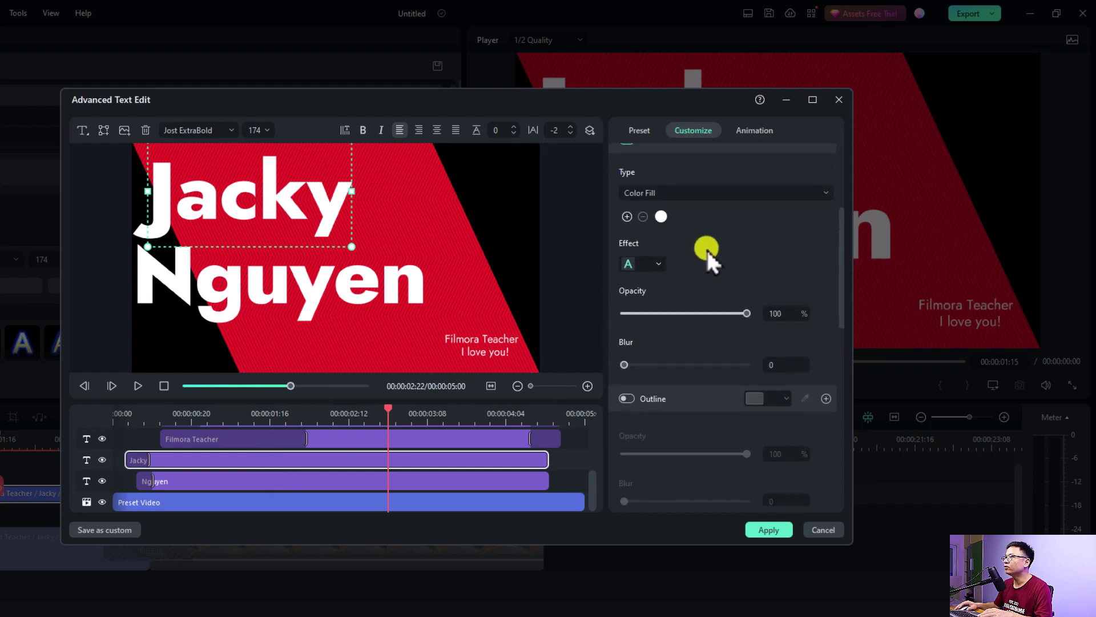
click(660, 219)
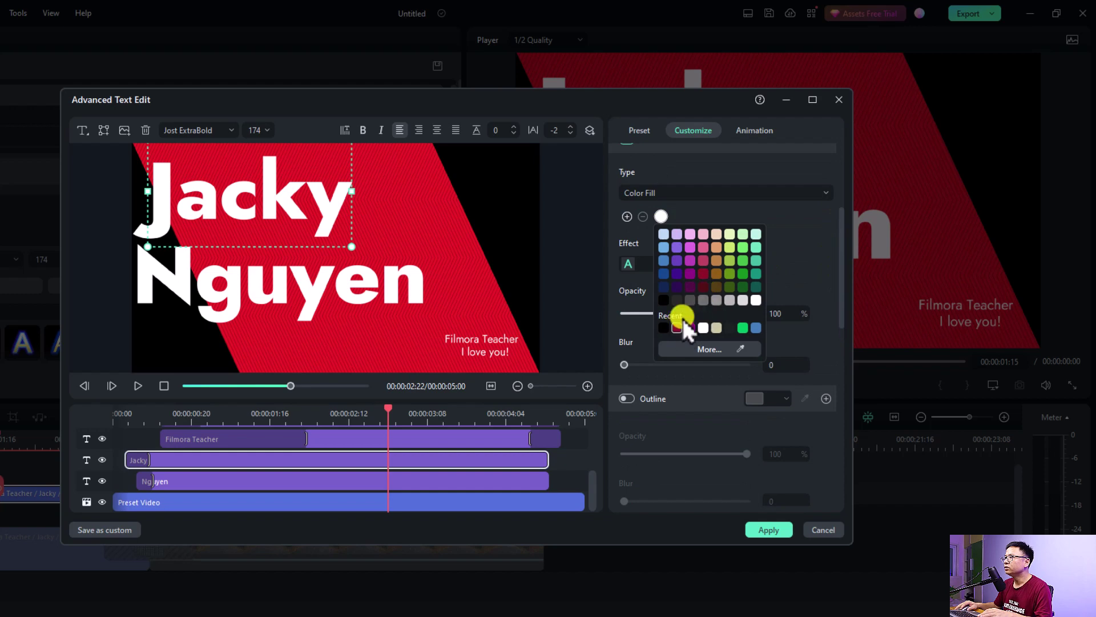
click(738, 249)
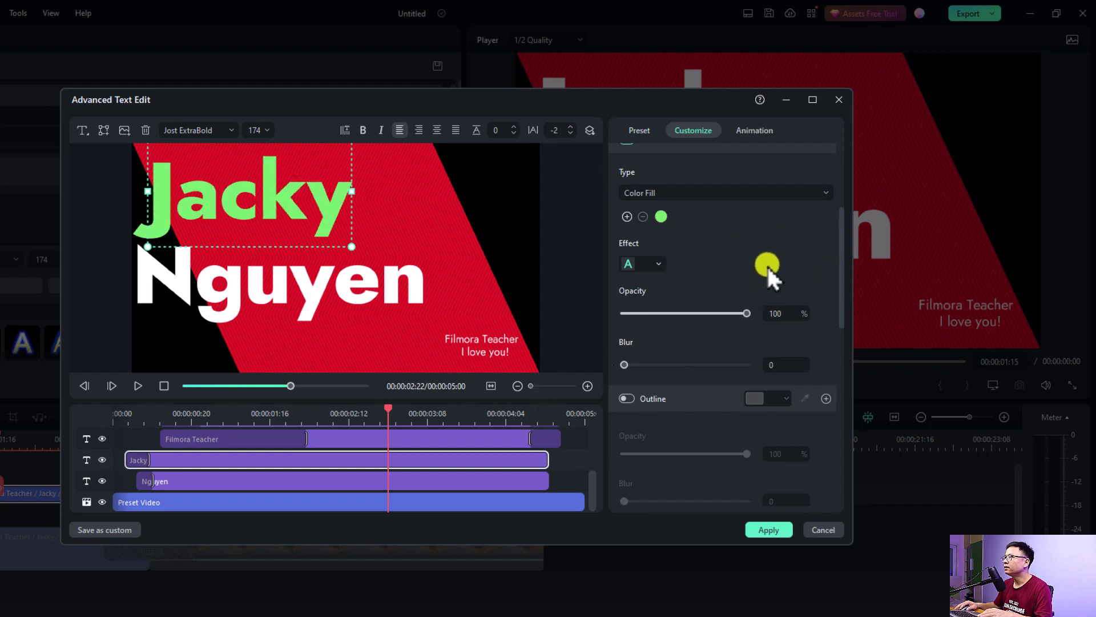
click(629, 398)
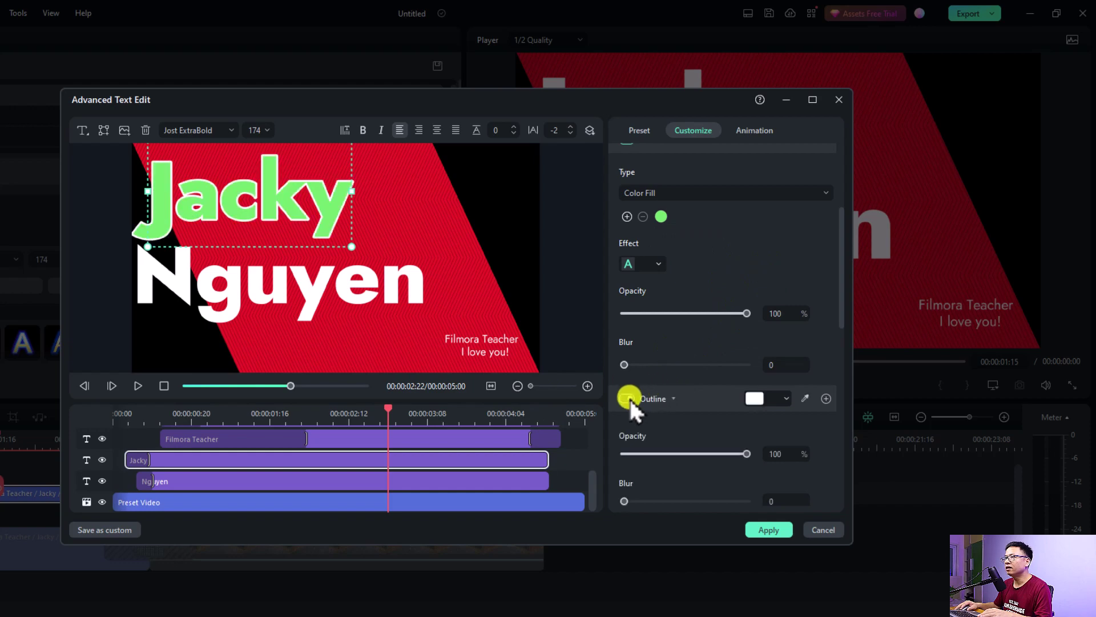
scroll(780, 390, down, 3)
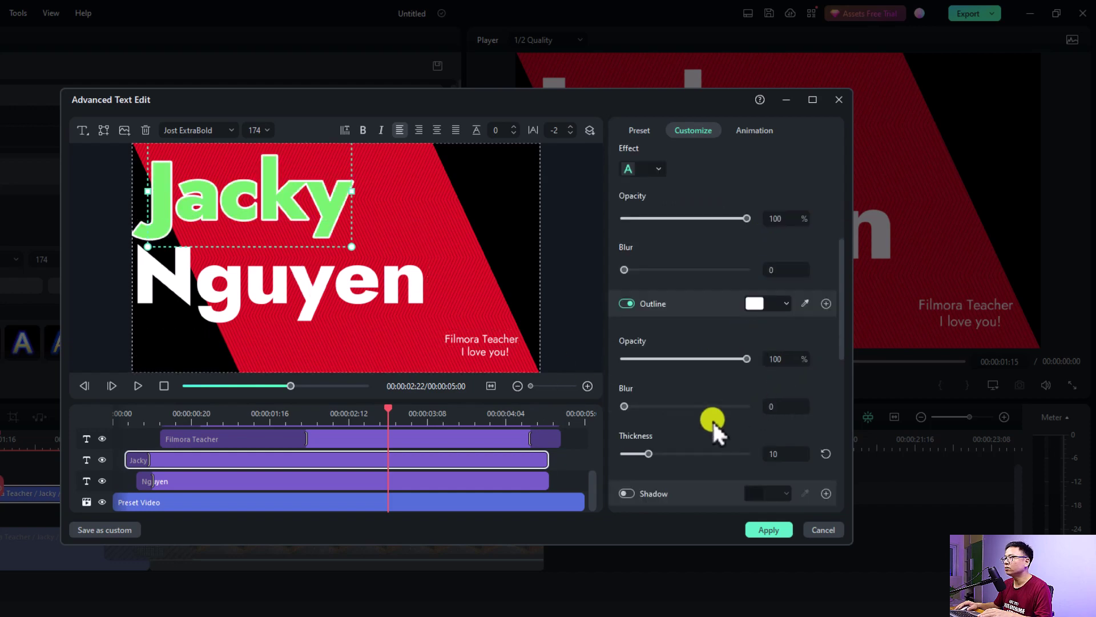
scroll(707, 440, down, 1)
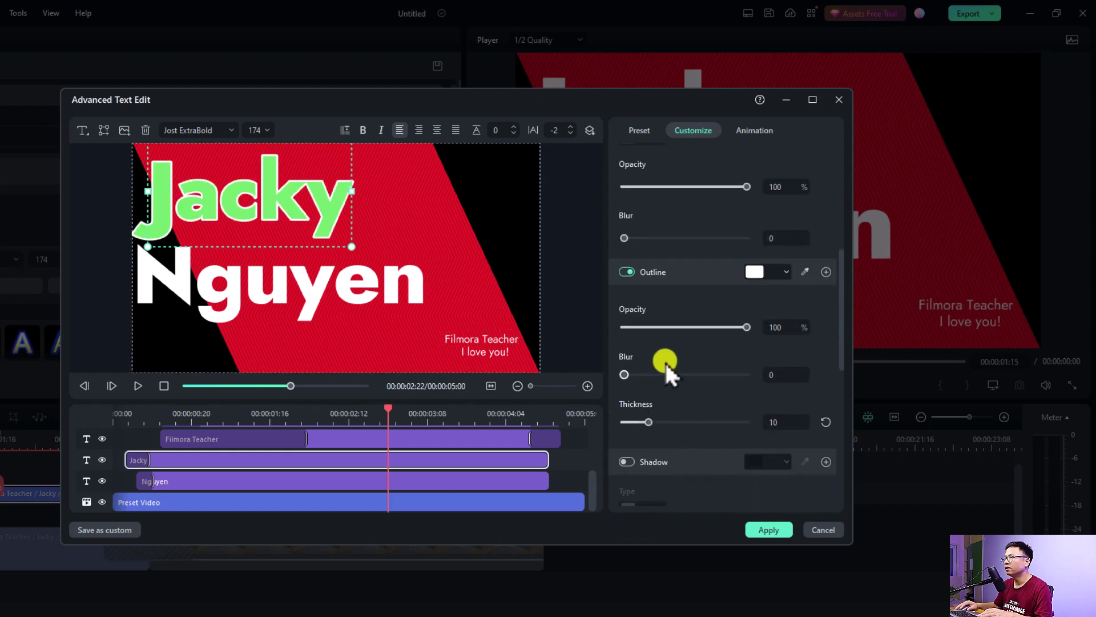
scroll(644, 399, down, 2)
scroll(700, 425, down, 6)
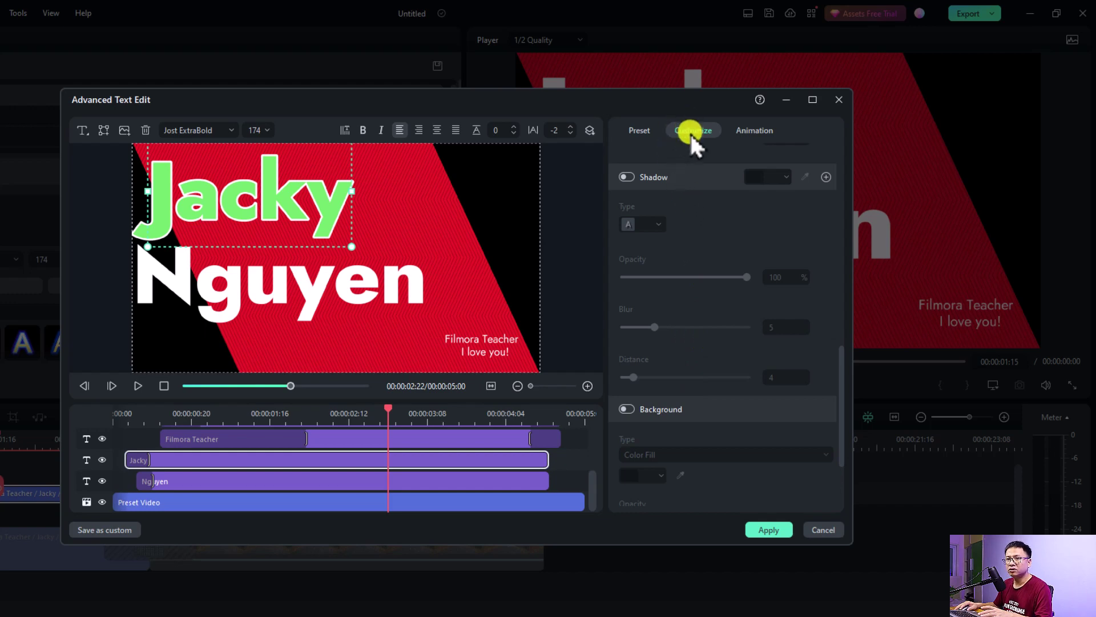
Show the preset text style gallery, then select the Nguyen, Filmora Teacher and I love you! text layers.
click(639, 129)
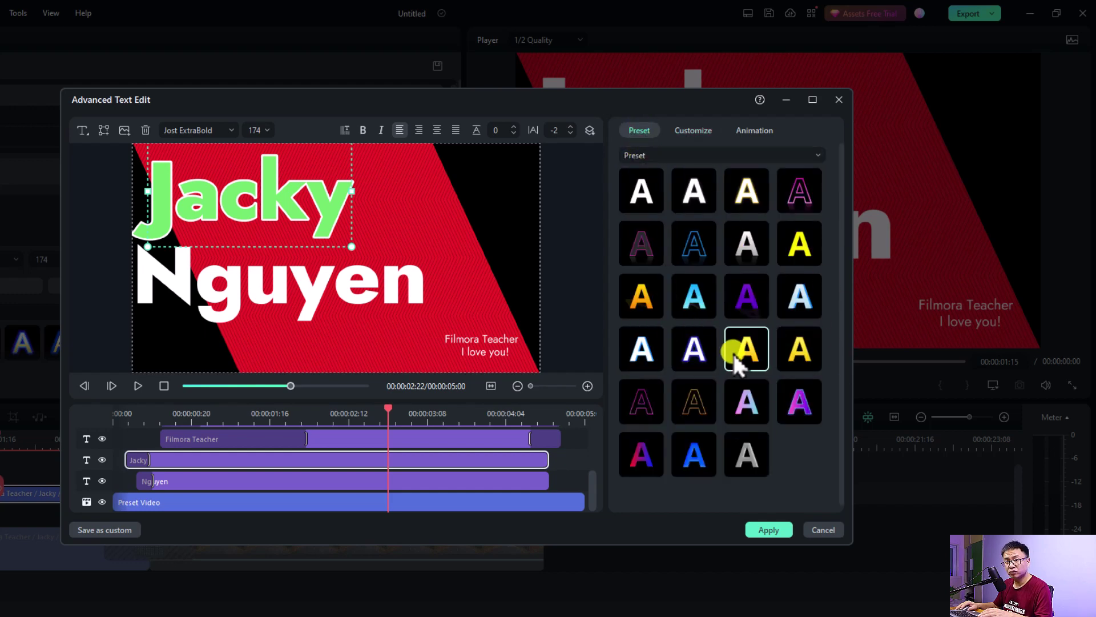
click(202, 480)
click(351, 435)
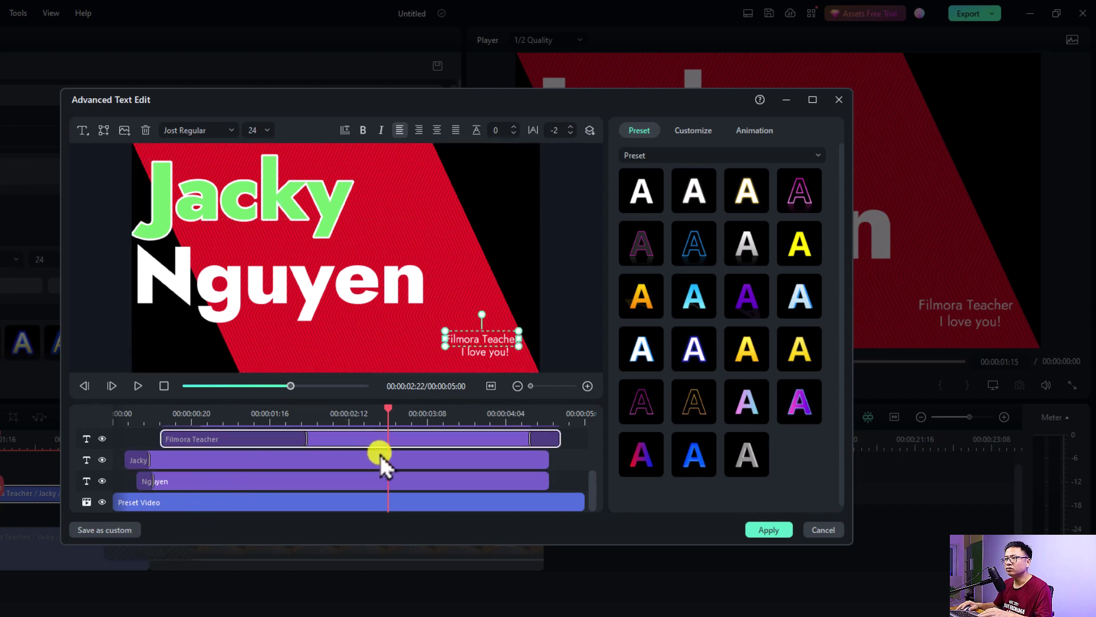
scroll(379, 454, up, 1)
scroll(323, 432, up, 1)
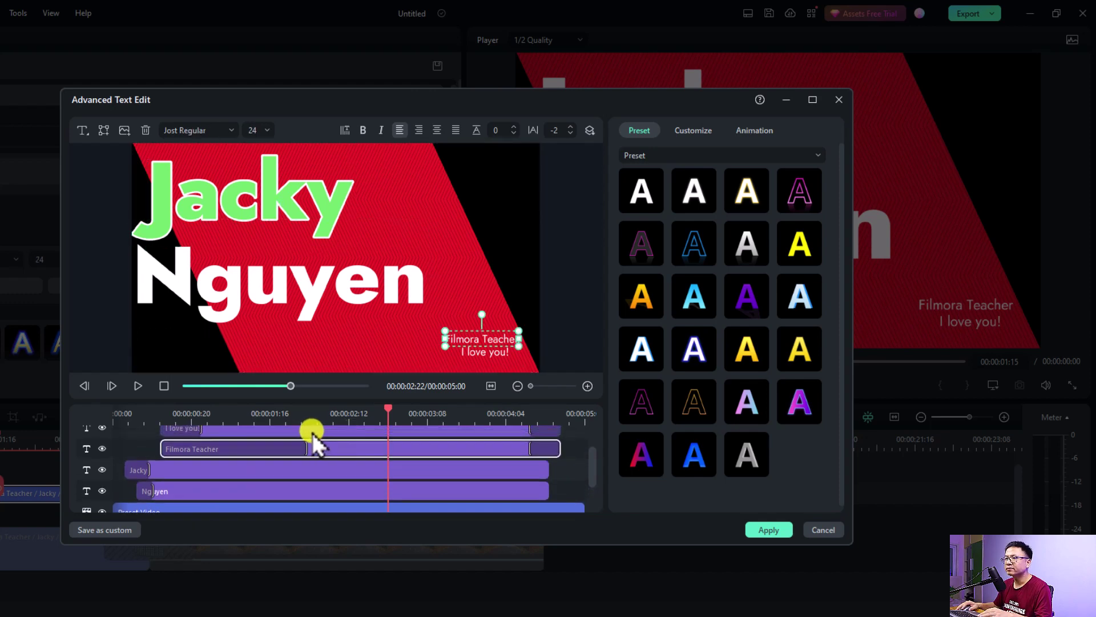
click(313, 431)
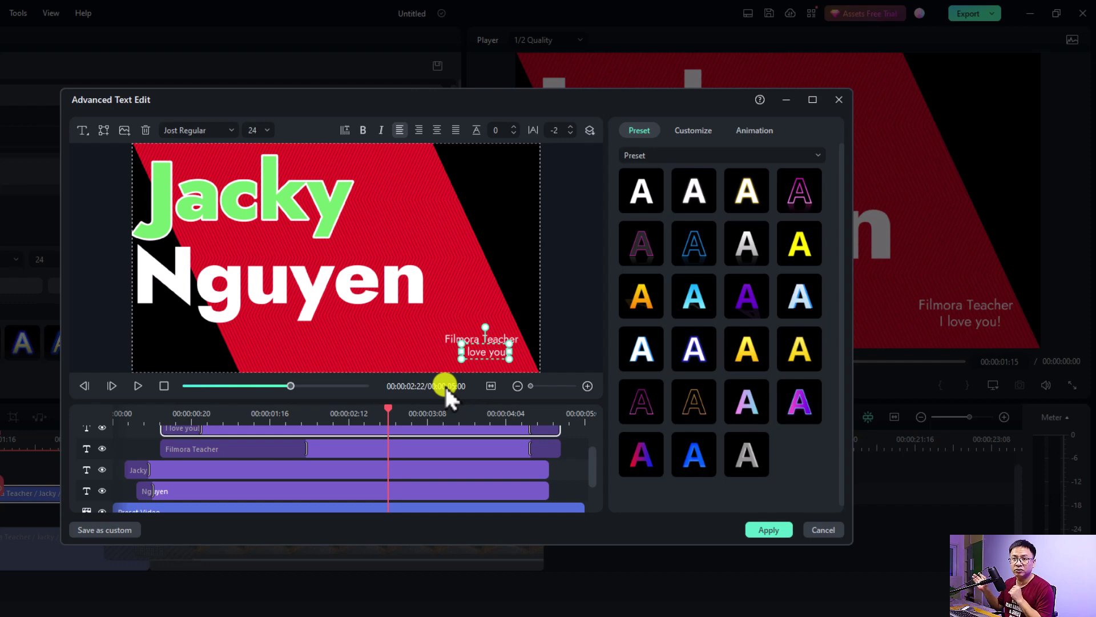
Save the title's styling as custom preset 'title I love' and apply the edits.
click(87, 528)
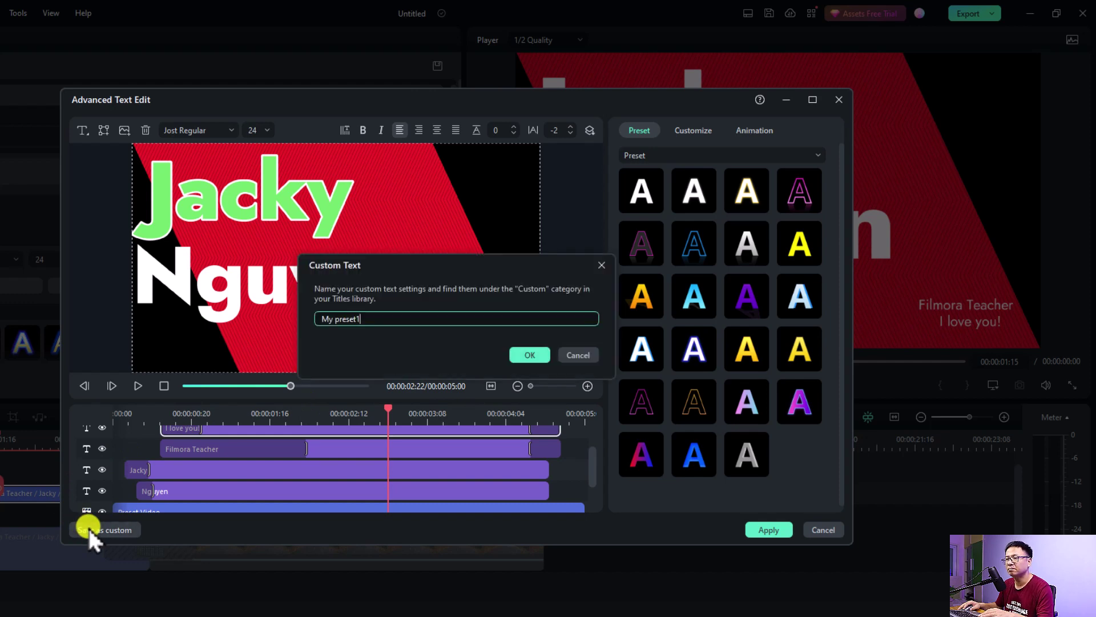
key(ctrl+a)
text(title I love)
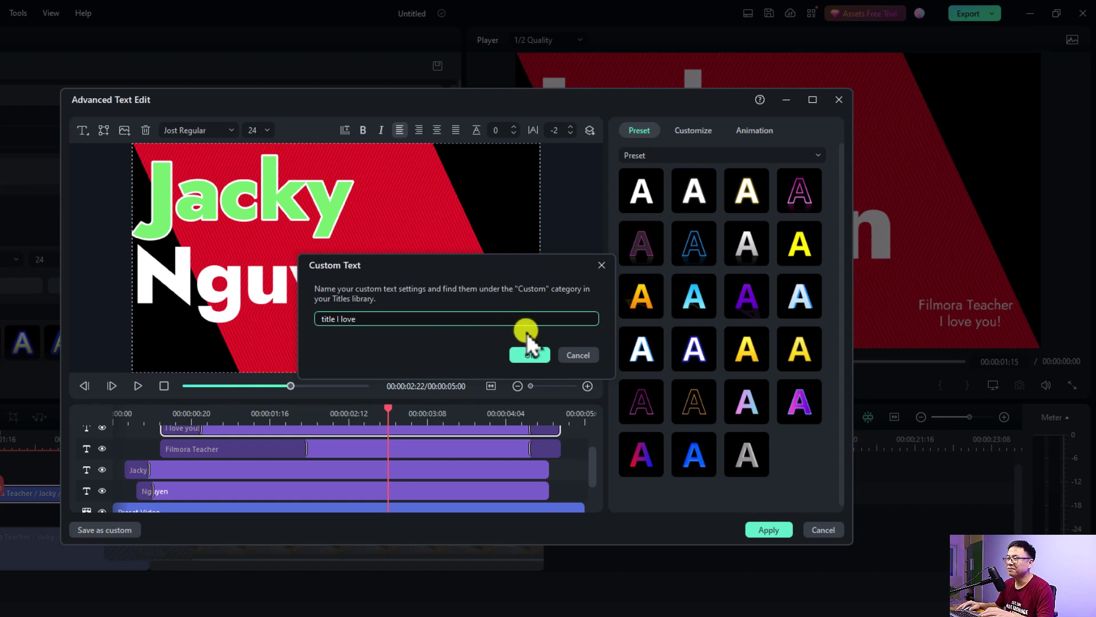
click(525, 354)
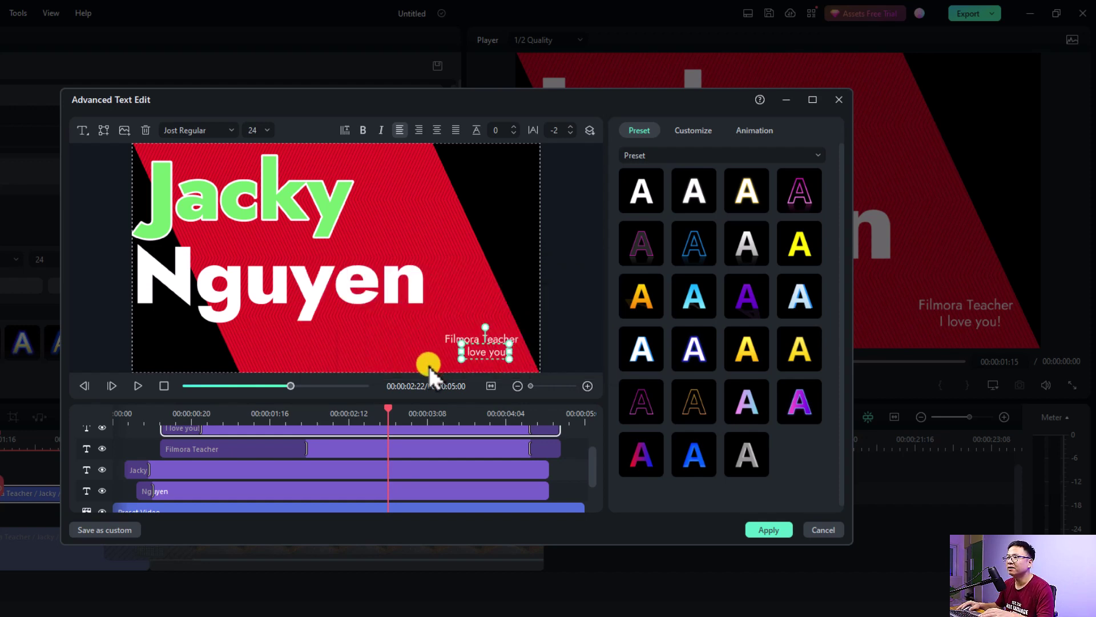
click(774, 530)
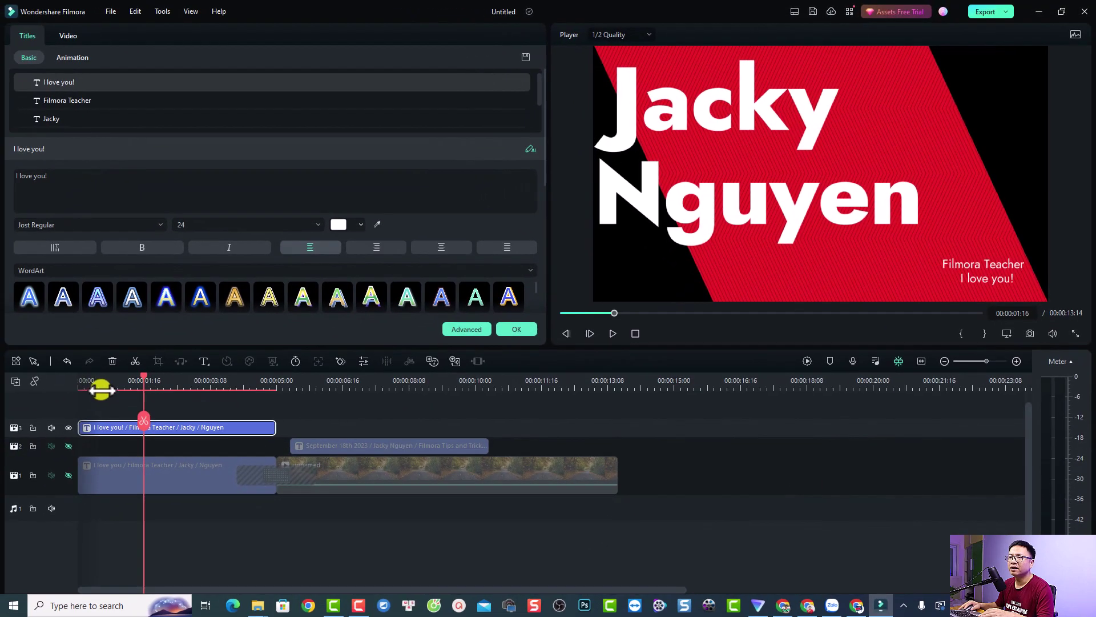
Preview the restyled title from the start, stopping at 00:00:02:22, then close its settings.
click(79, 380)
key(space)
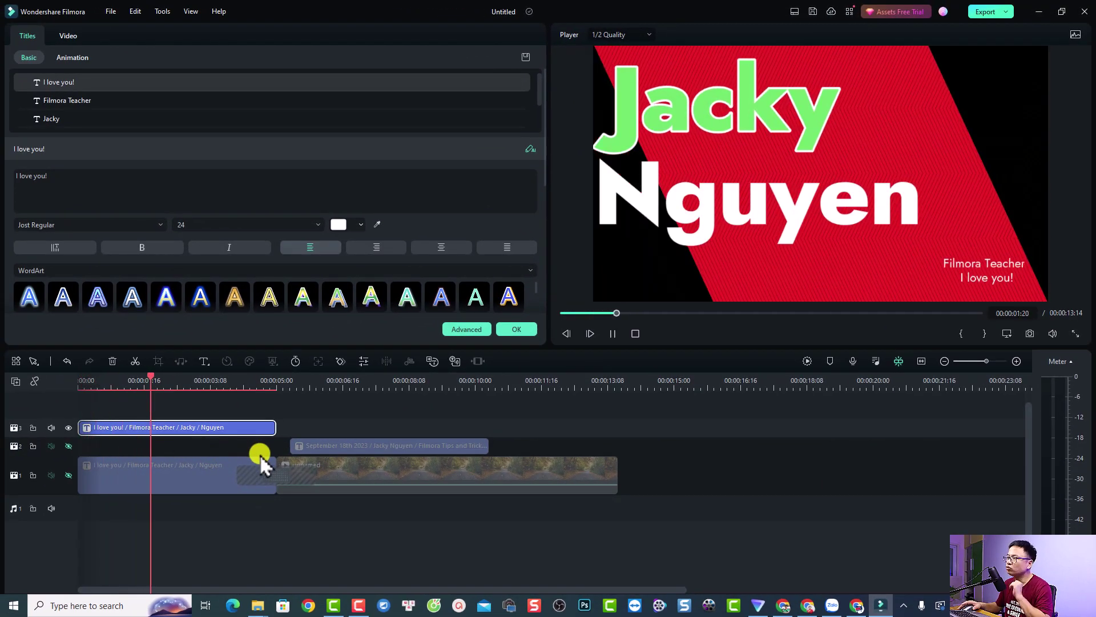
key(space)
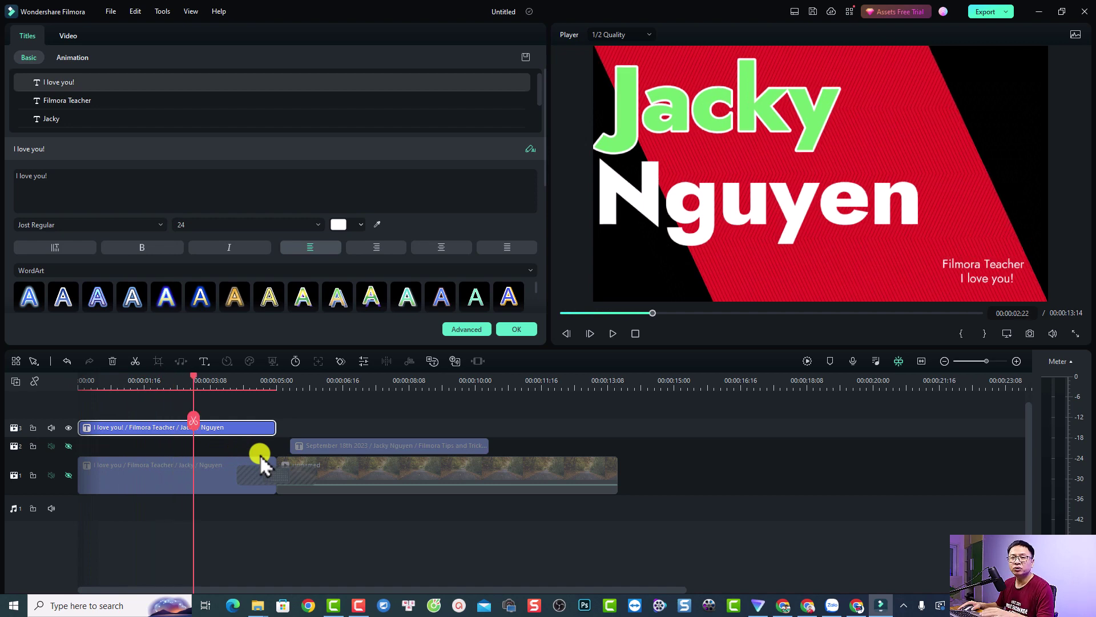
click(516, 330)
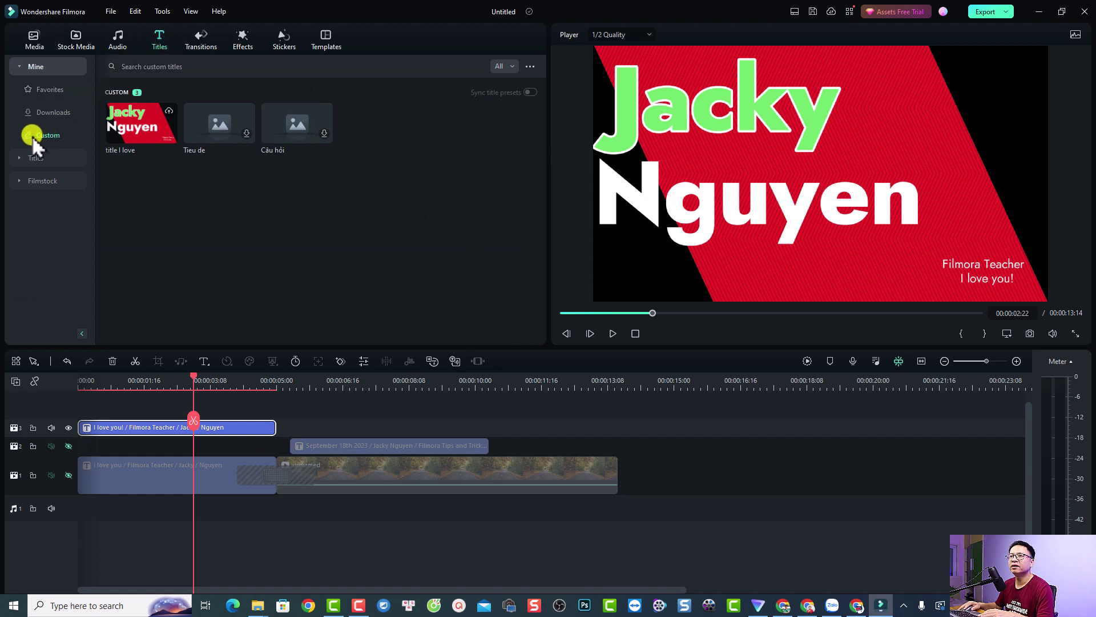
mouse_move(130, 139)
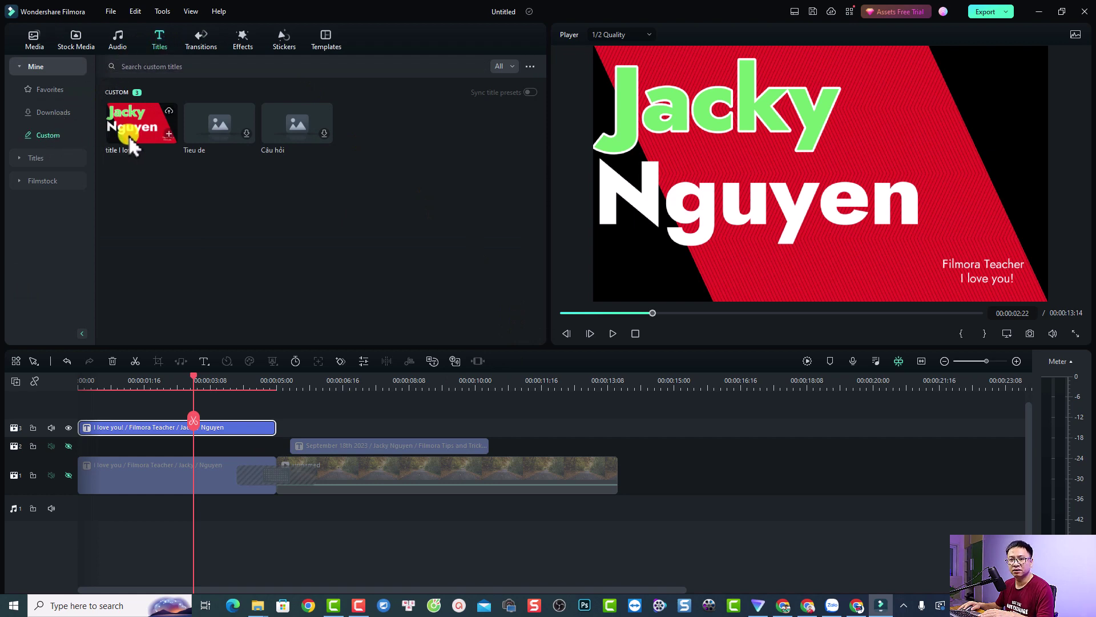
drag(129, 139, 294, 434)
click(289, 380)
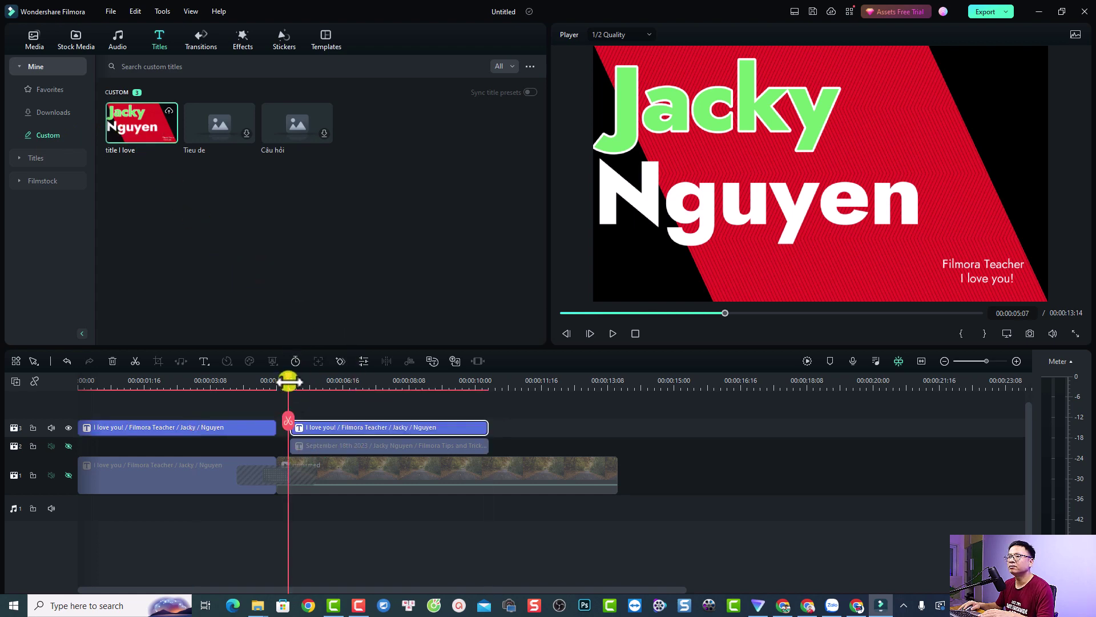
click(361, 441)
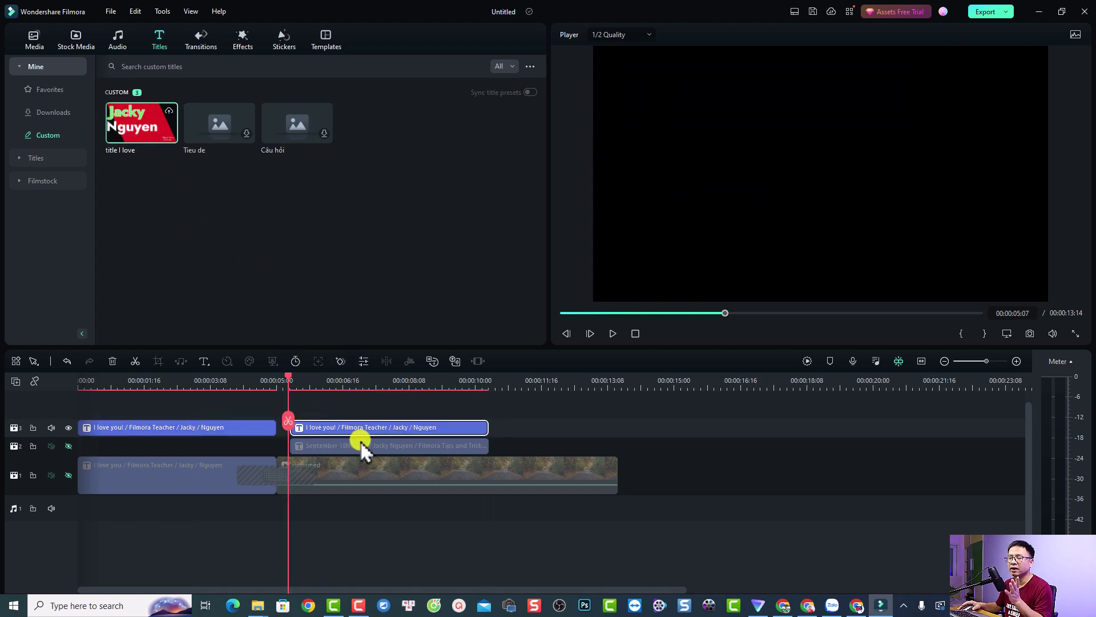
key(space)
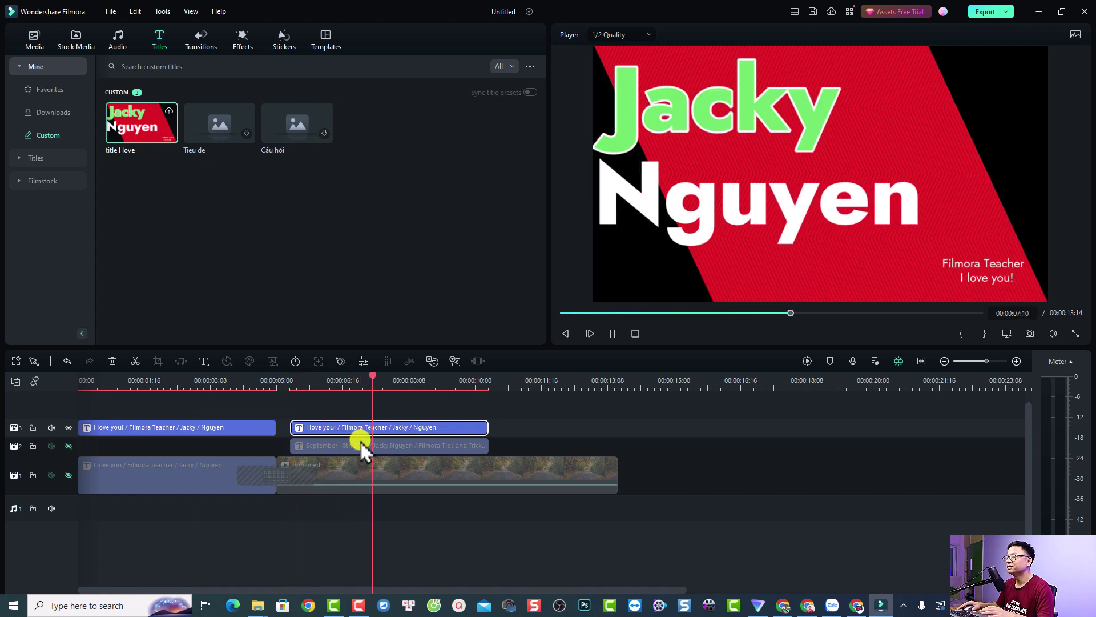
key(space)
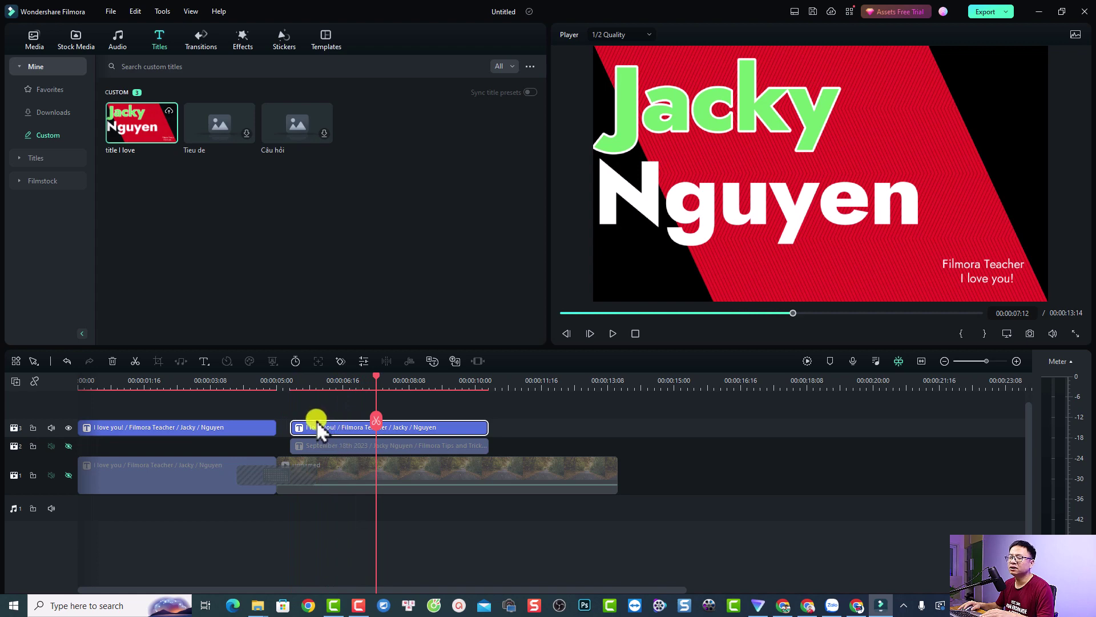
key(Delete)
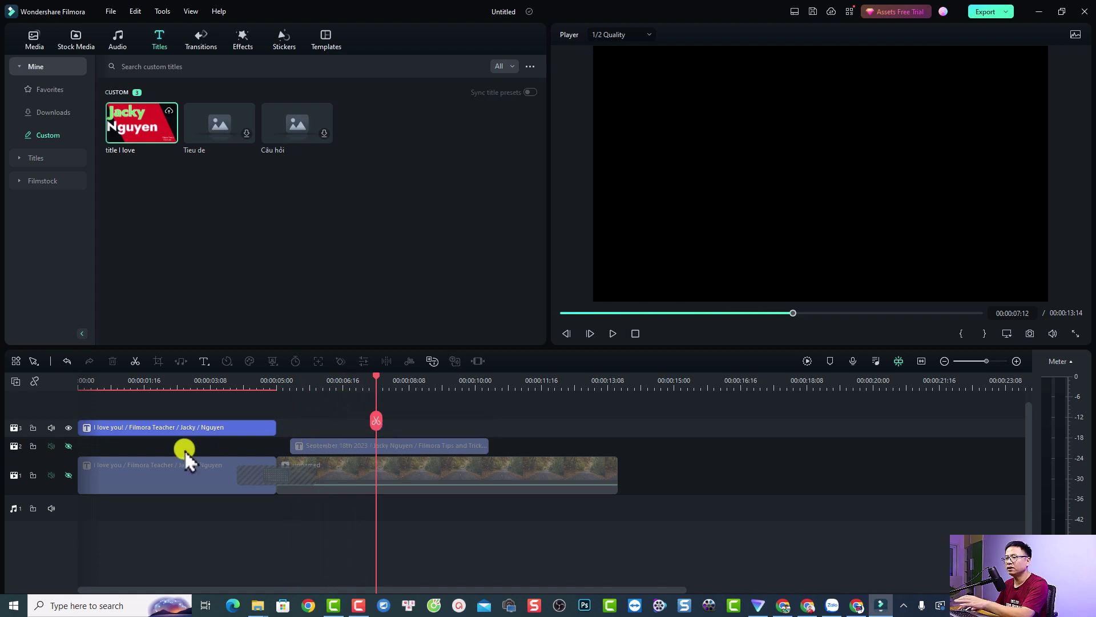
click(69, 445)
click(68, 474)
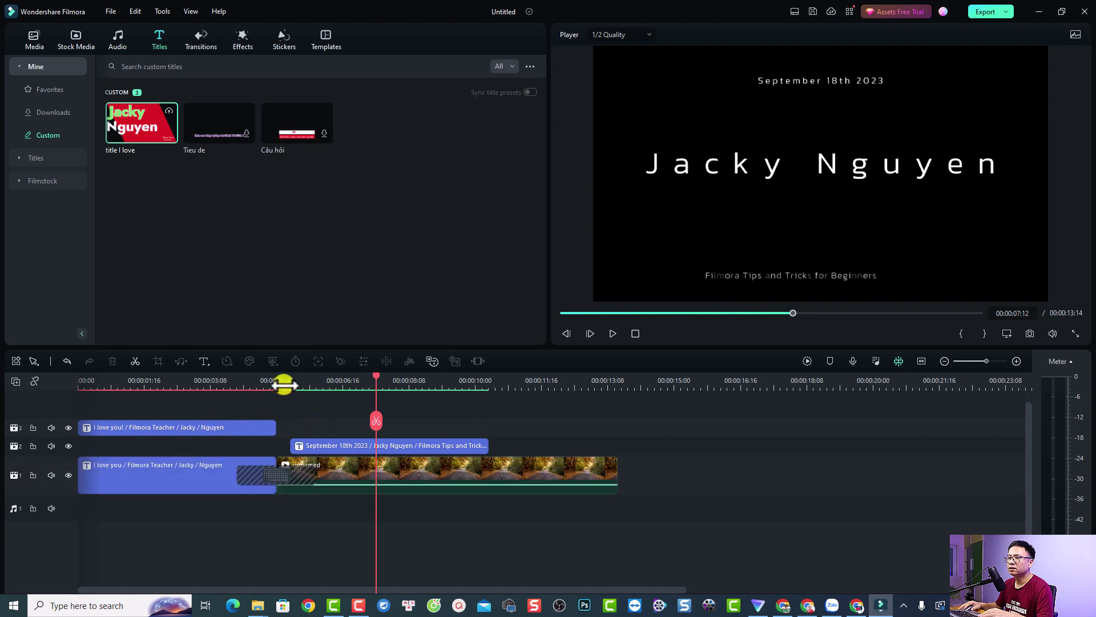
click(278, 380)
key(space)
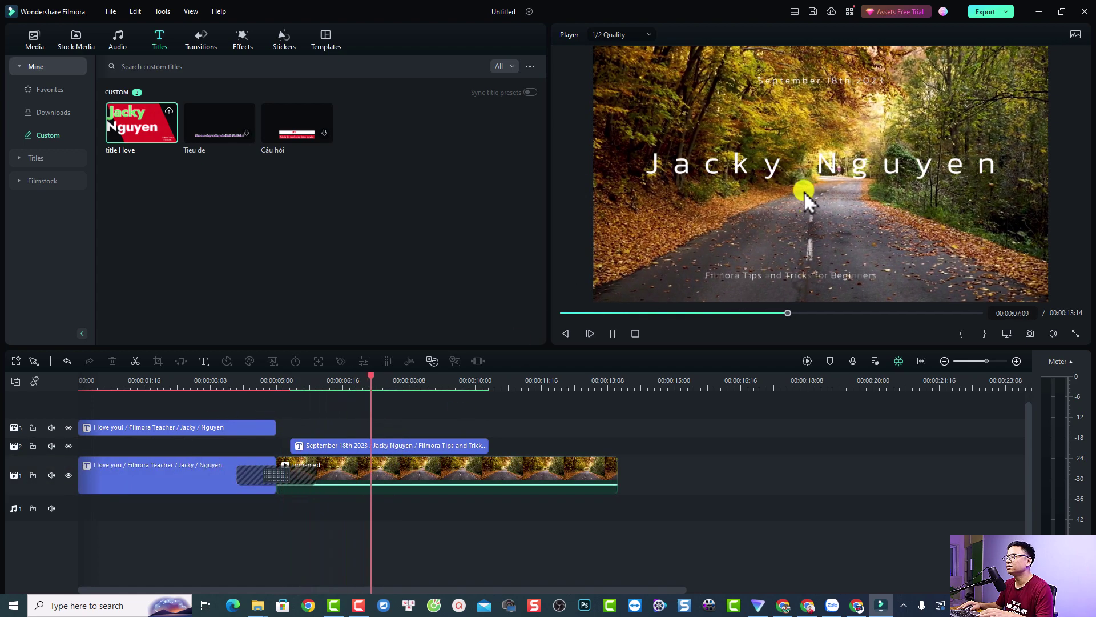
key(space)
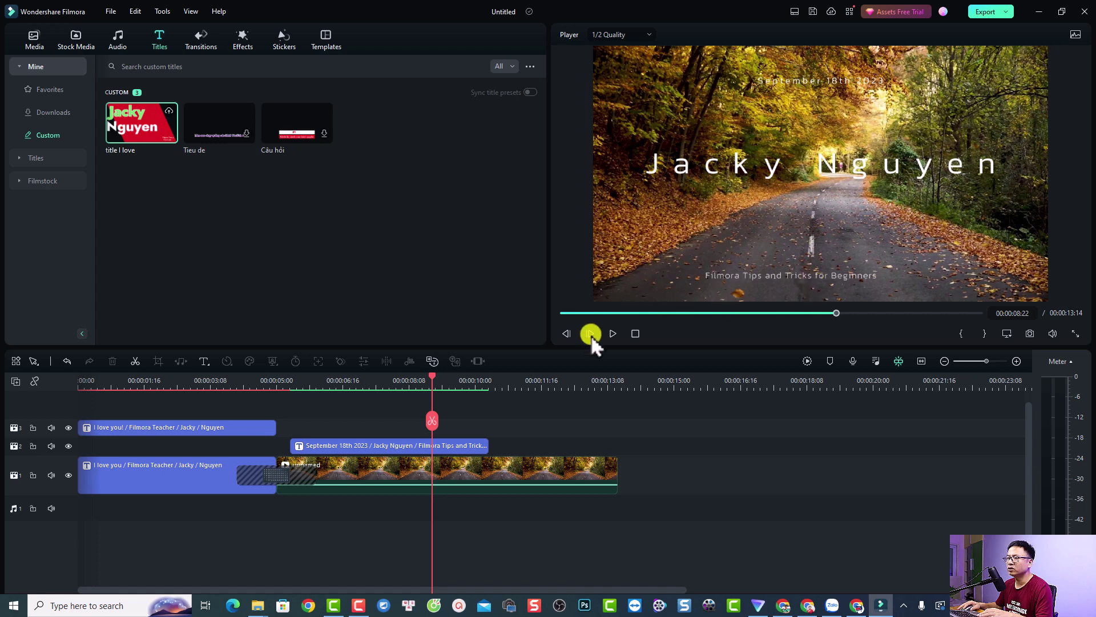
click(507, 387)
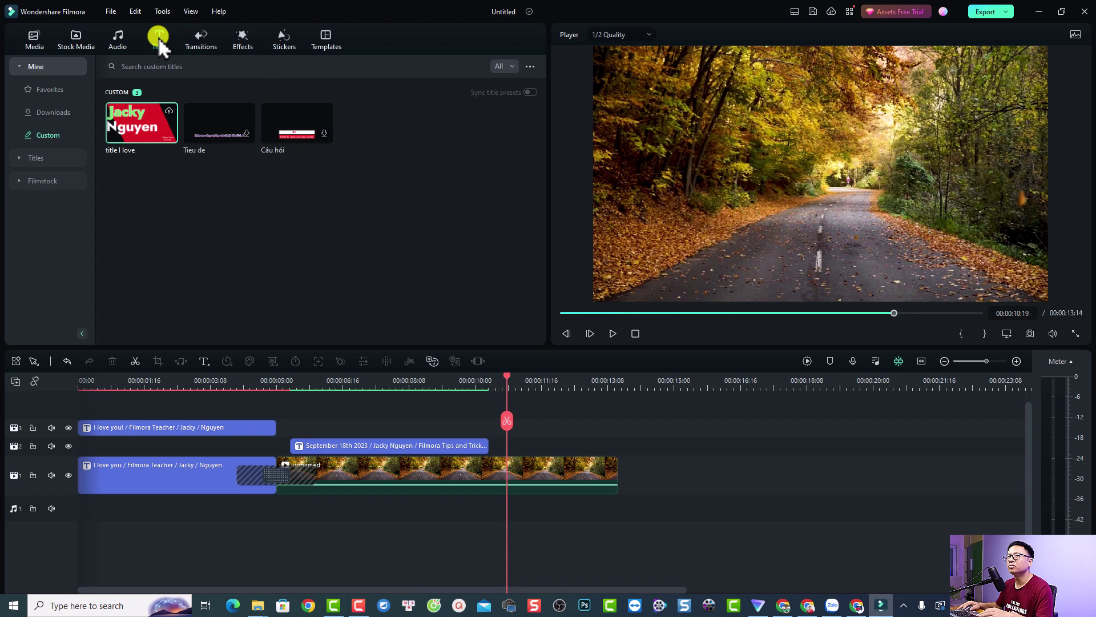
Place the TRAVEL Cinematic Magazine title on track 2 at the playhead, preview it, and select TRAVEL.
click(32, 159)
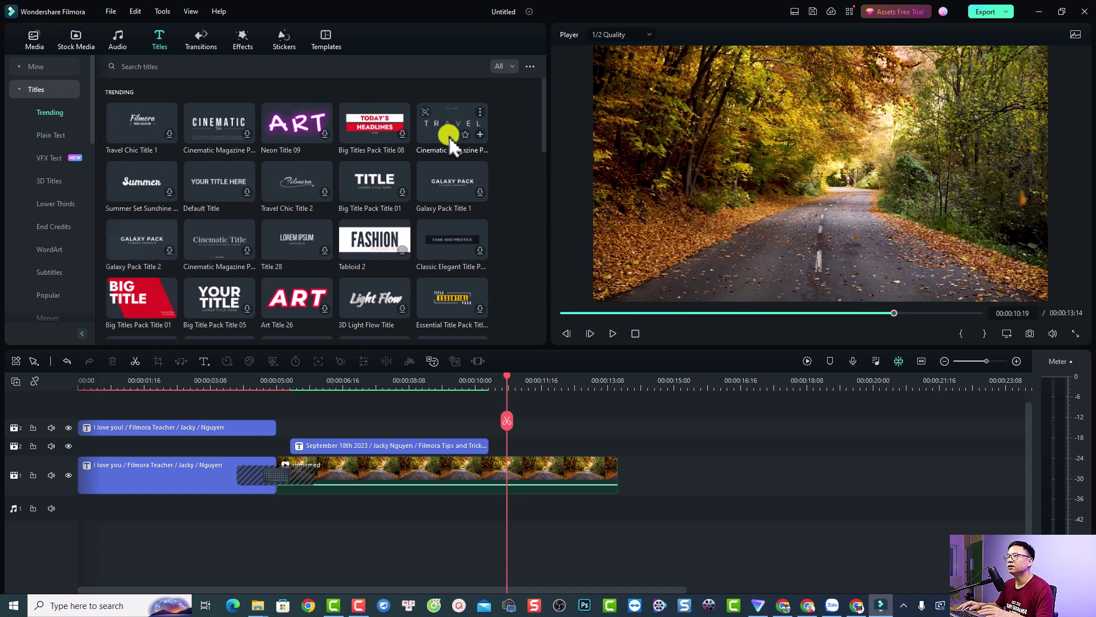
drag(450, 140, 509, 444)
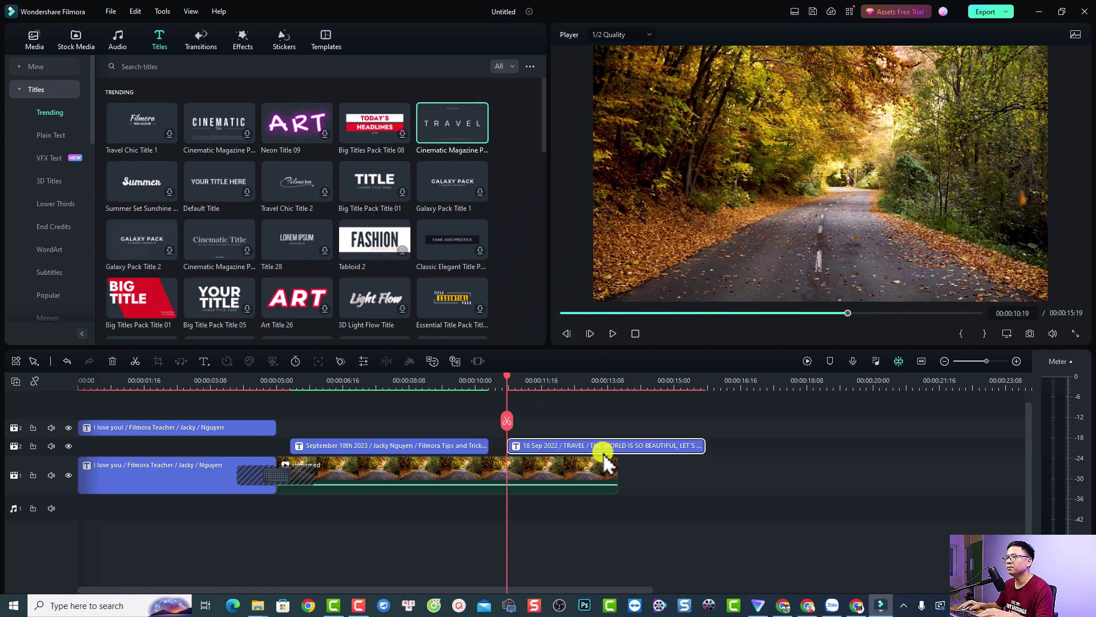
key(space)
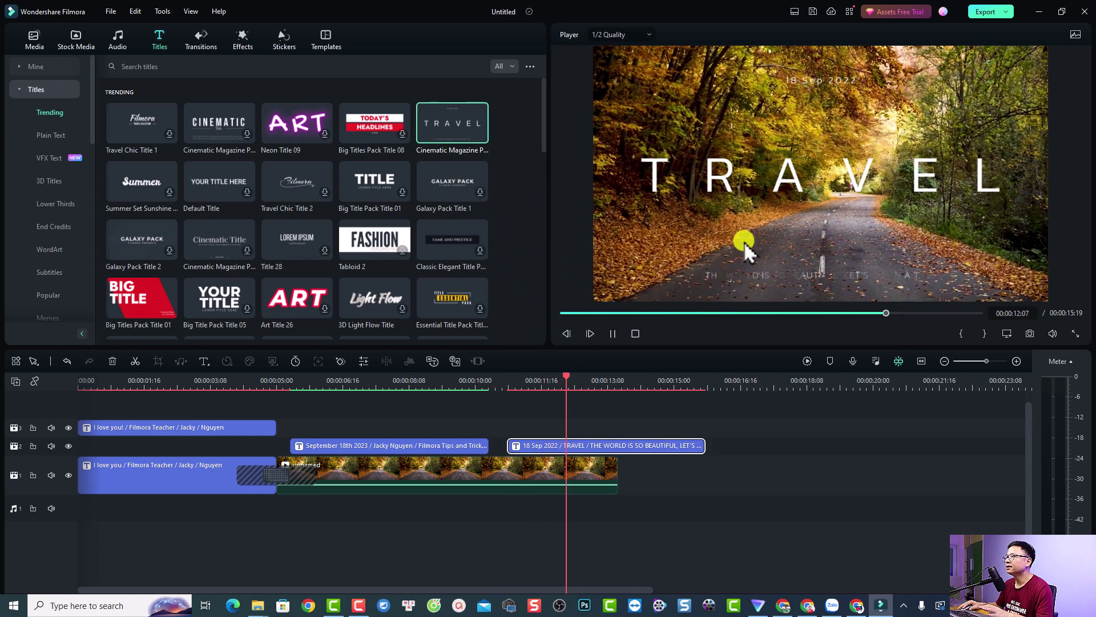
key(space)
click(767, 181)
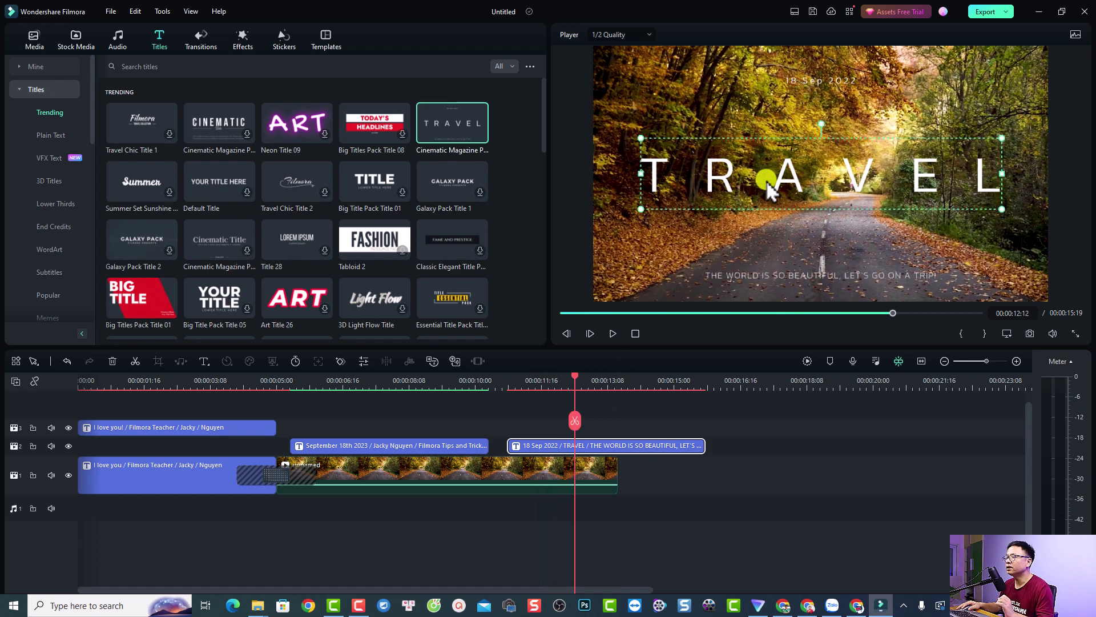
Replace TRAVEL with Jacky Nguyen, set letter spacing to 10, and move it higher.
double_click(766, 180)
text(Jacky Ngu)
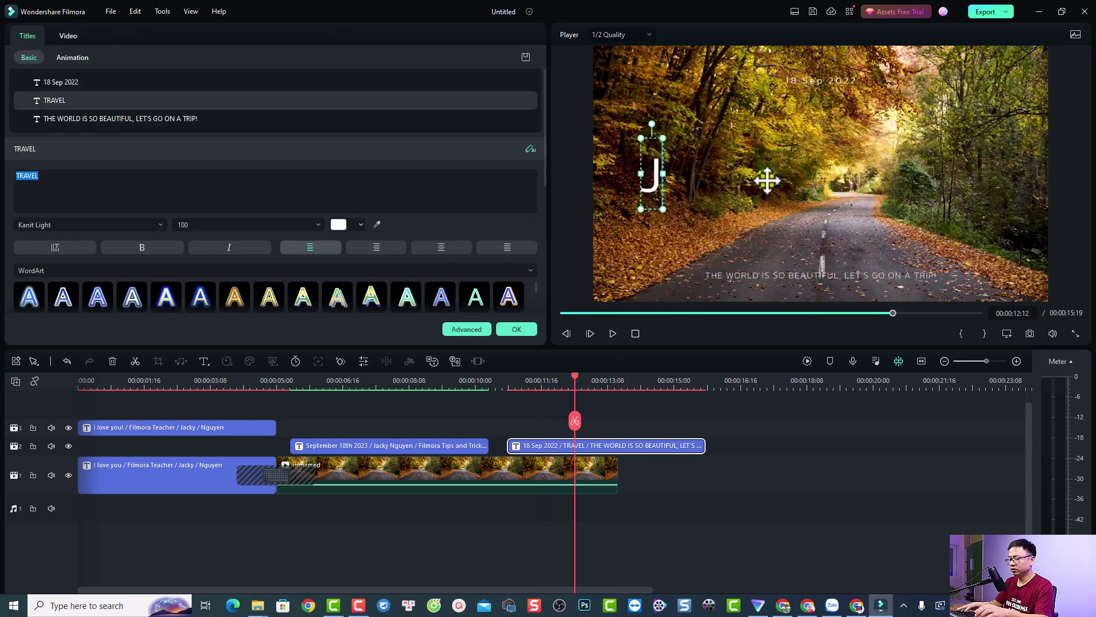
text(yen)
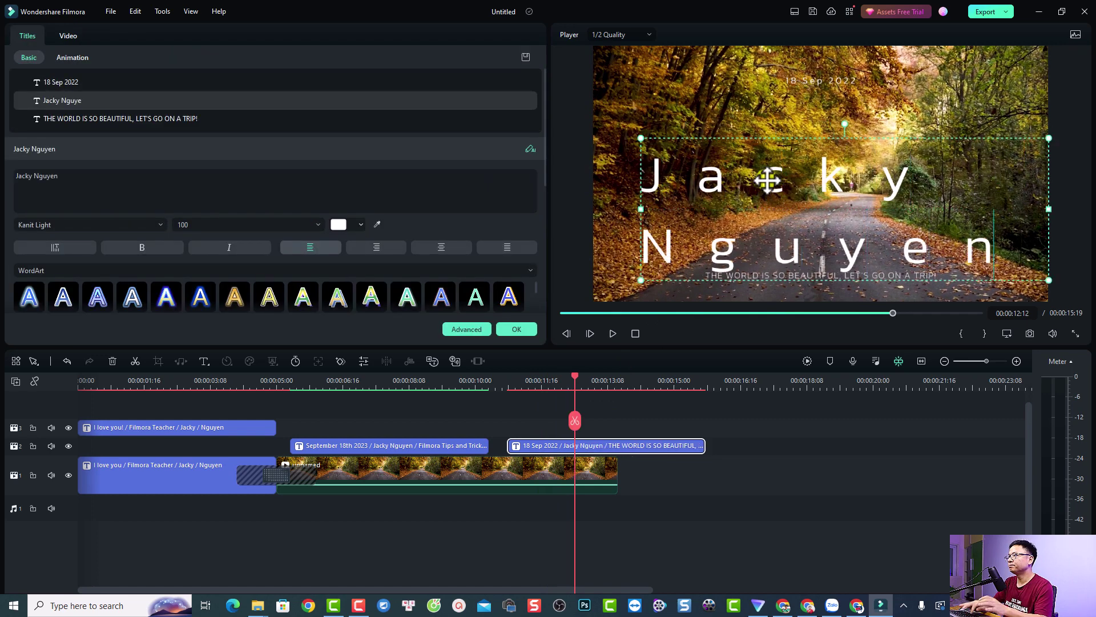
click(776, 177)
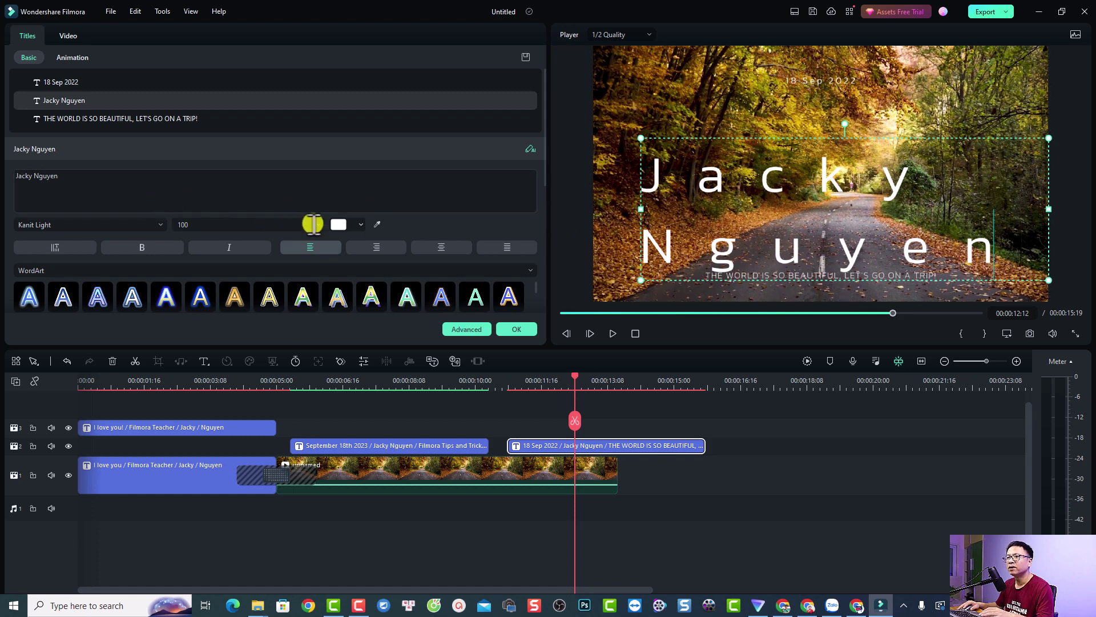
drag(545, 154, 539, 242)
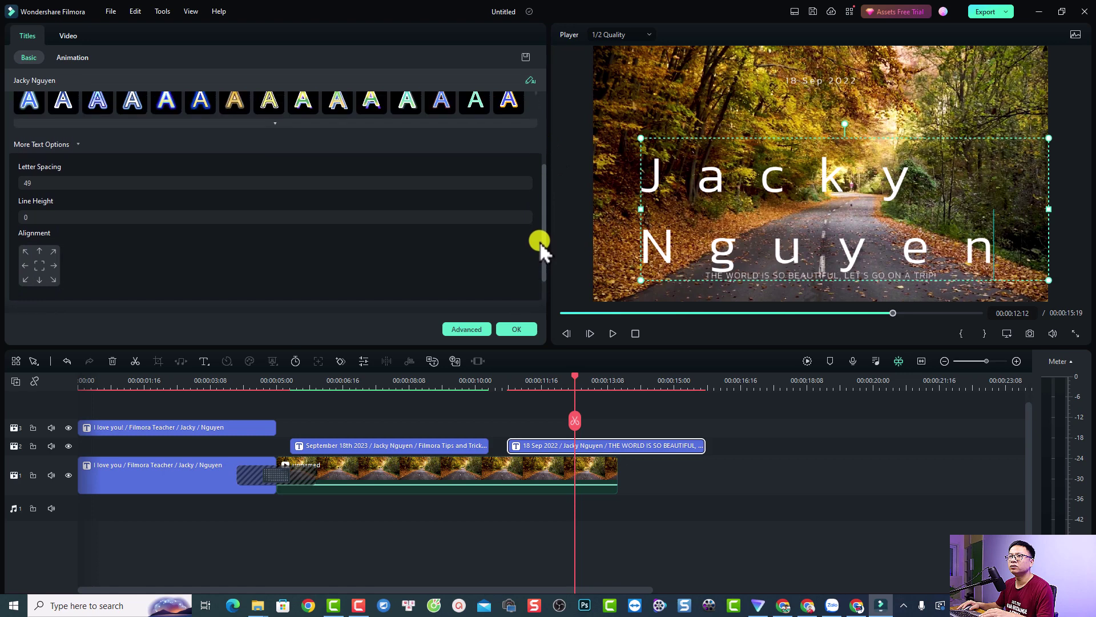
click(28, 183)
drag(28, 183, 29, 183)
drag(828, 209, 826, 163)
Select the whole 18 Sep 2022 date text for editing.
click(823, 79)
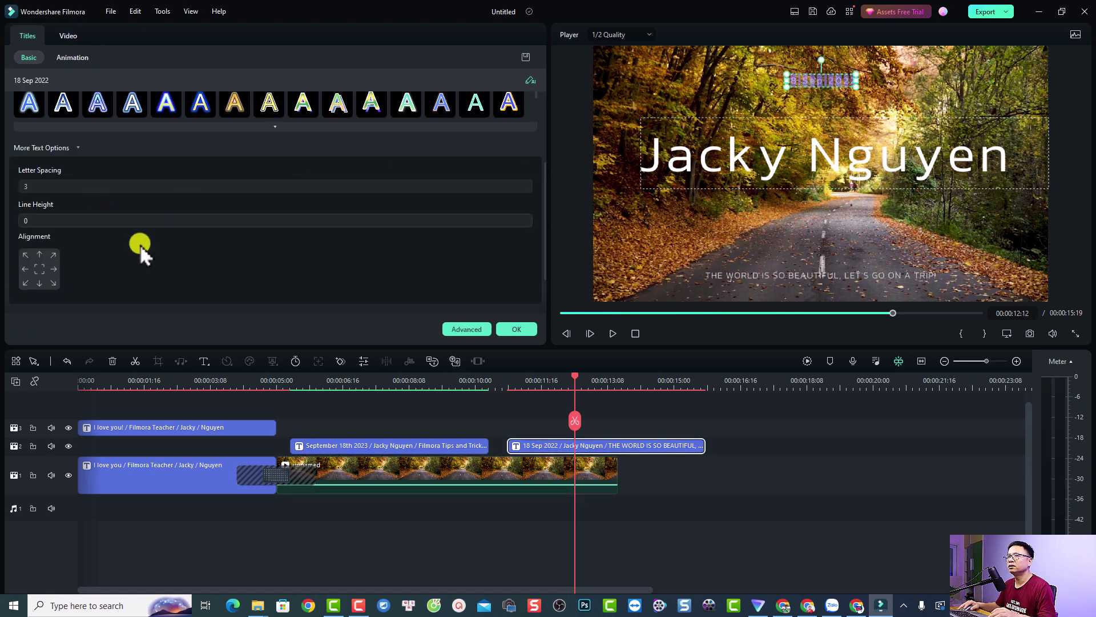
scroll(222, 215, up, 2)
scroll(129, 137, up, 2)
click(76, 173)
drag(40, 173, 3, 155)
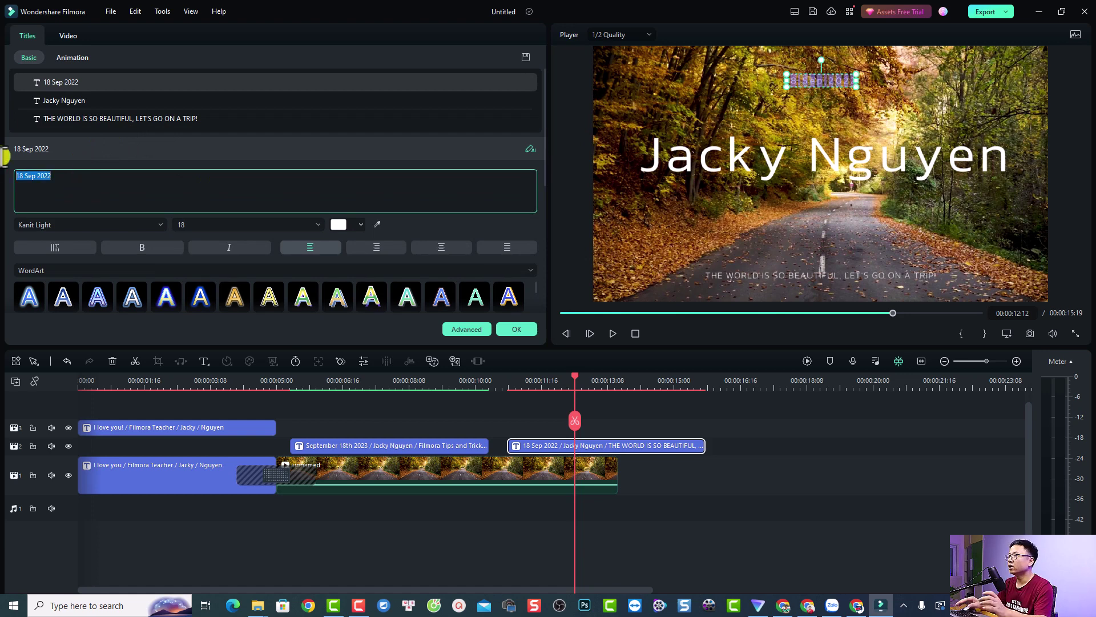
Change the date's year from 2022 to 2023.
click(79, 182)
key(BackSpace)
text(3)
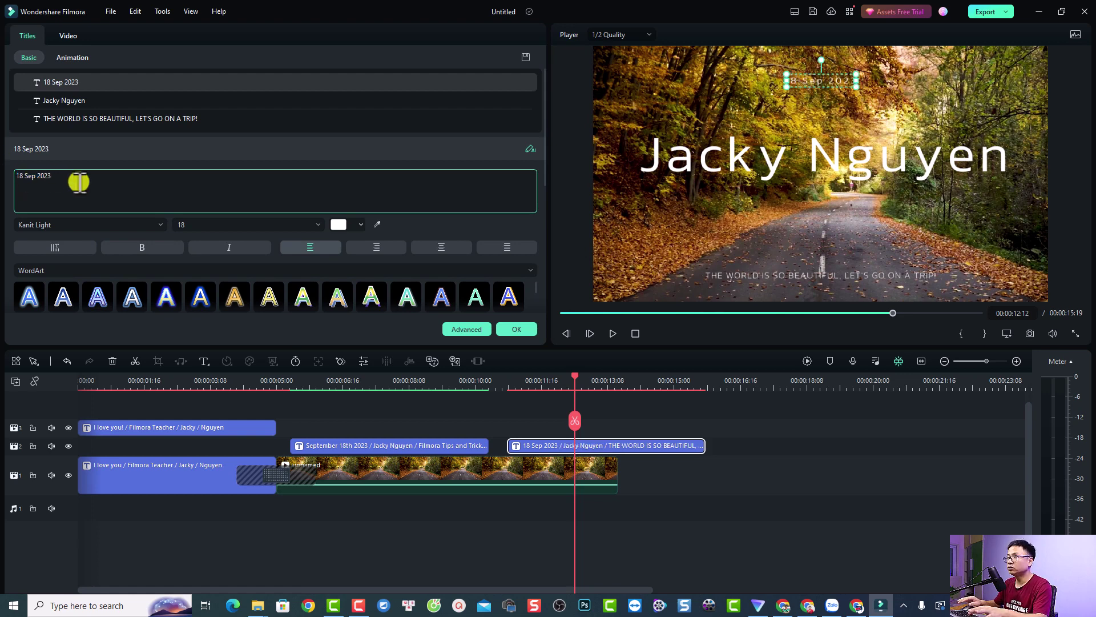
Replace the bottom tagline with FILMORA TIPS FOR BEGINNERS, confirm, and return the playhead to 00:00:10:14.
click(816, 279)
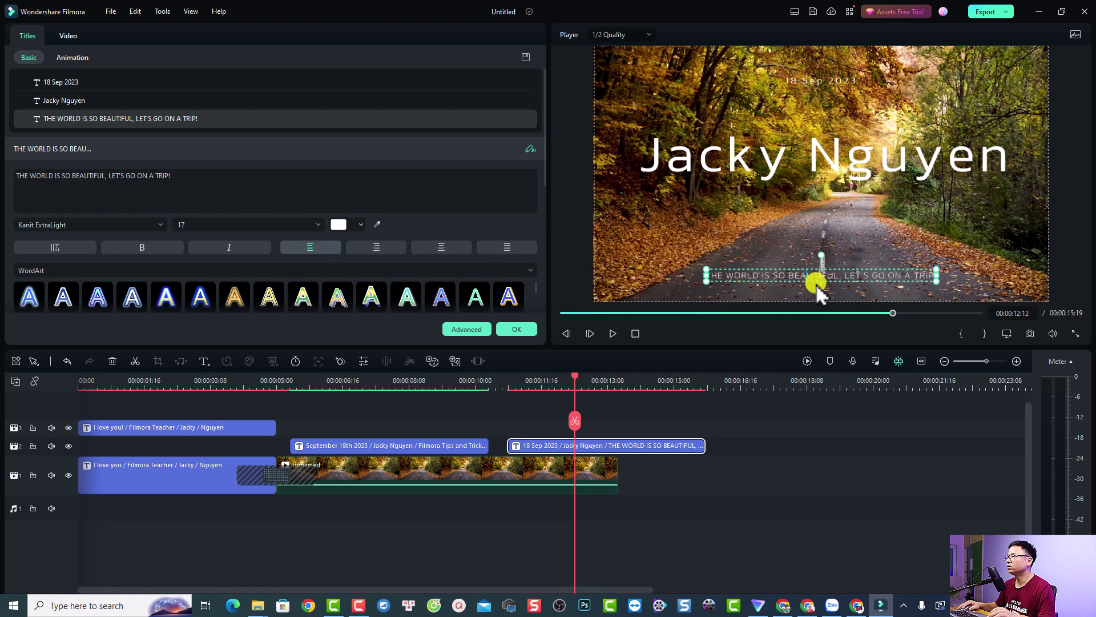
click(225, 190)
key(ctrl+a)
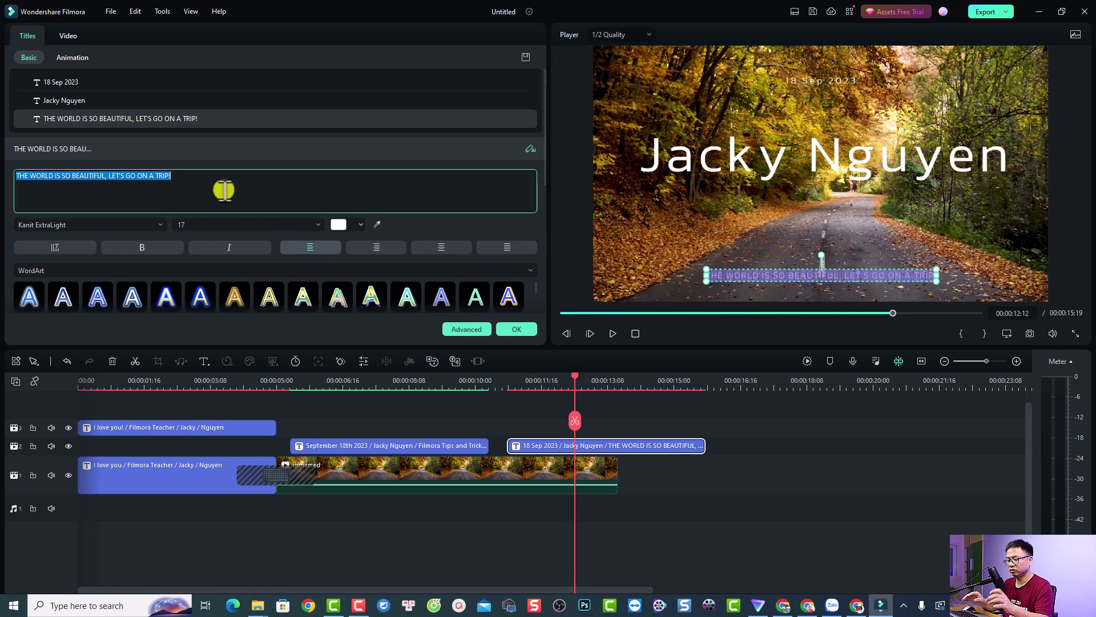
text(FILMORA TI)
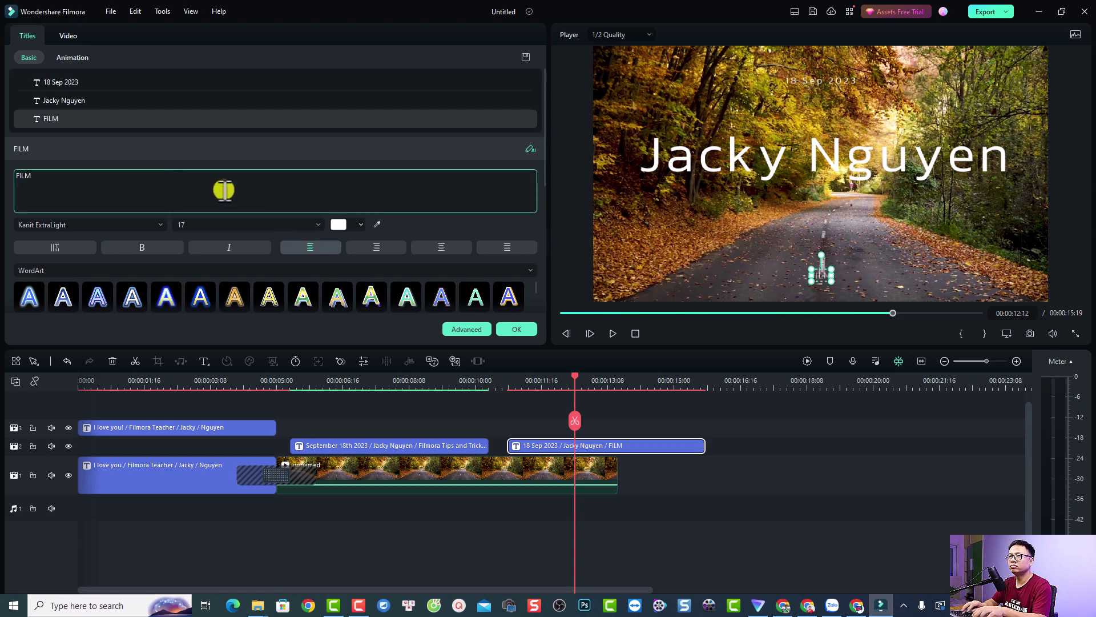
key(Caps_Lock)
text(PS)
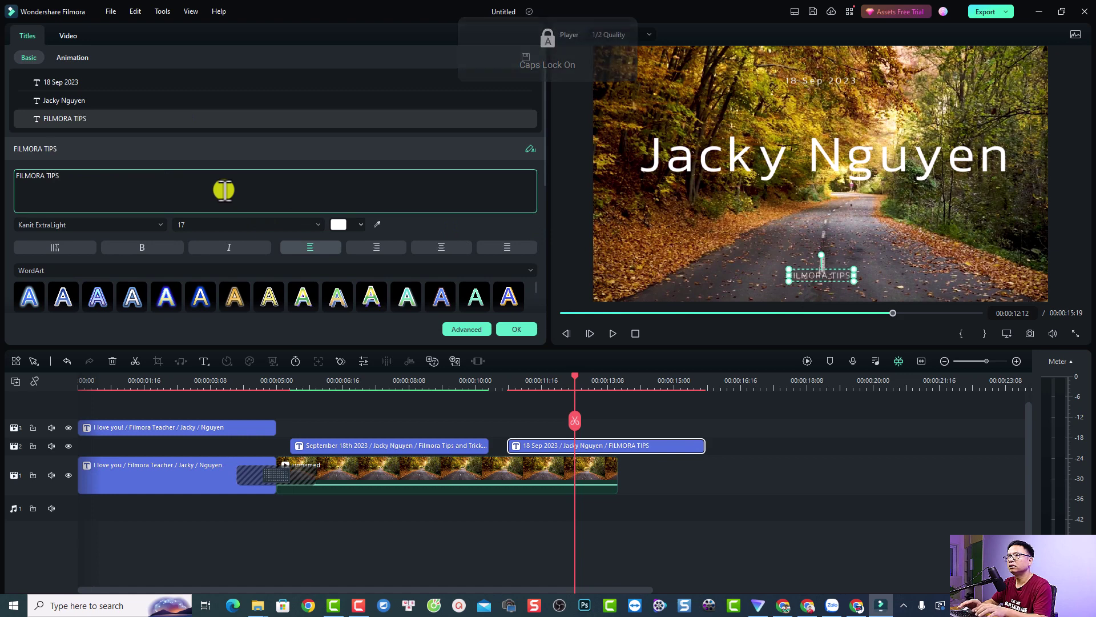
text( FOR BEGINNERS)
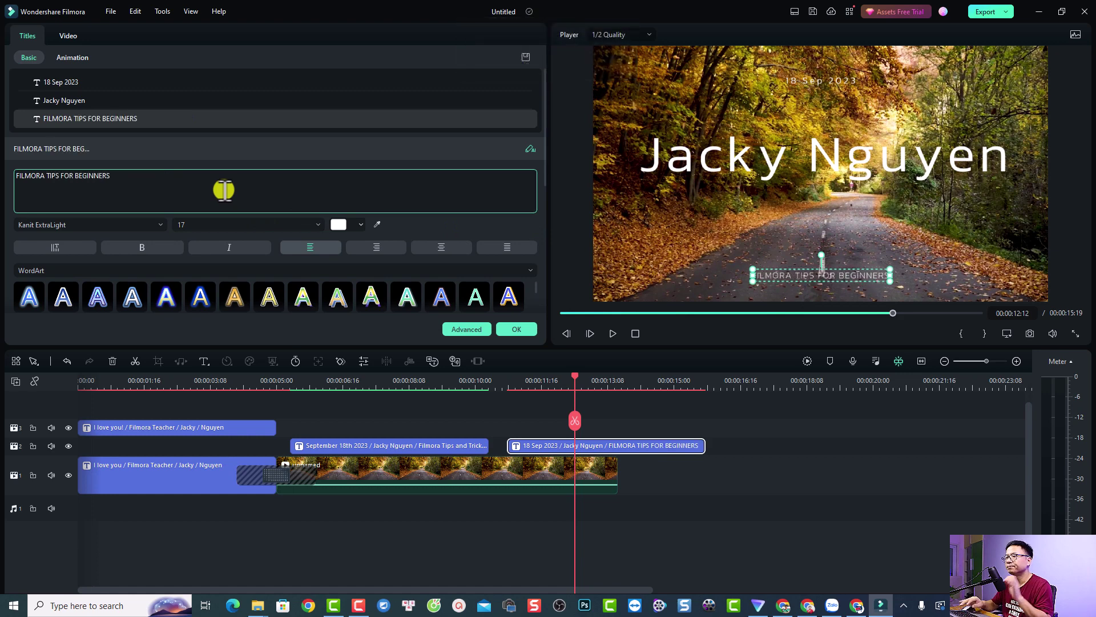
click(517, 329)
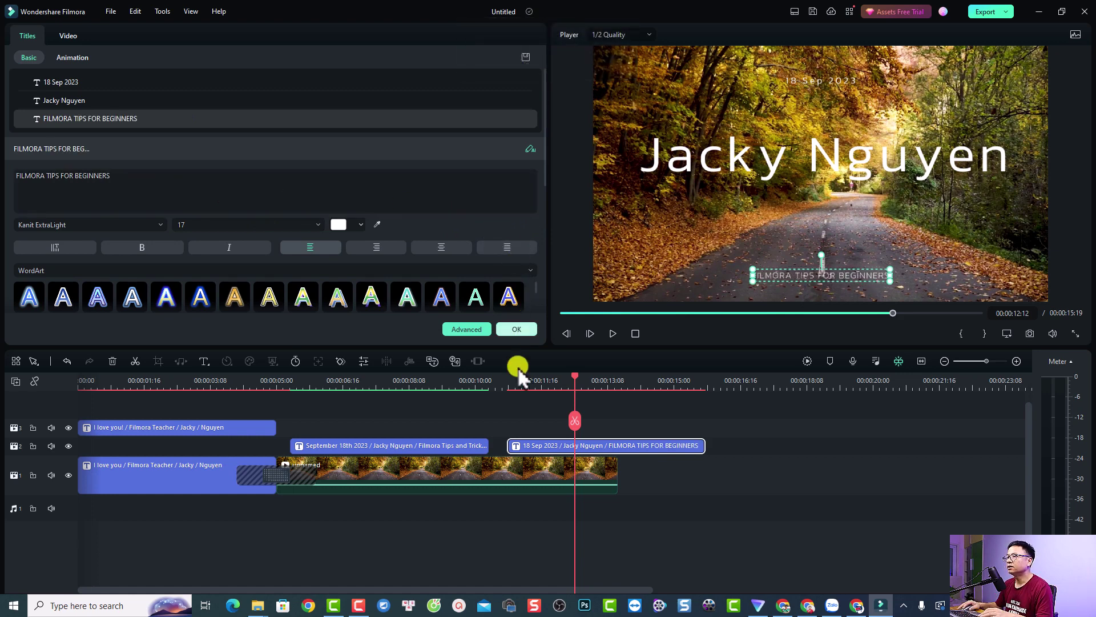
click(500, 386)
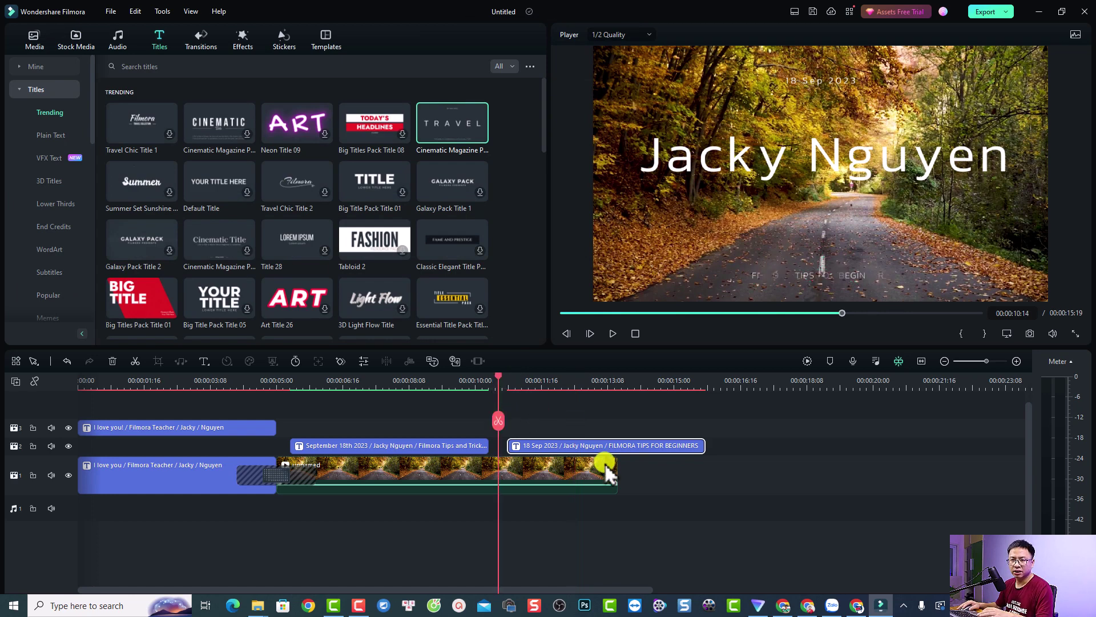
Play back the edited template, then bring up the Quick Text type options.
key(space)
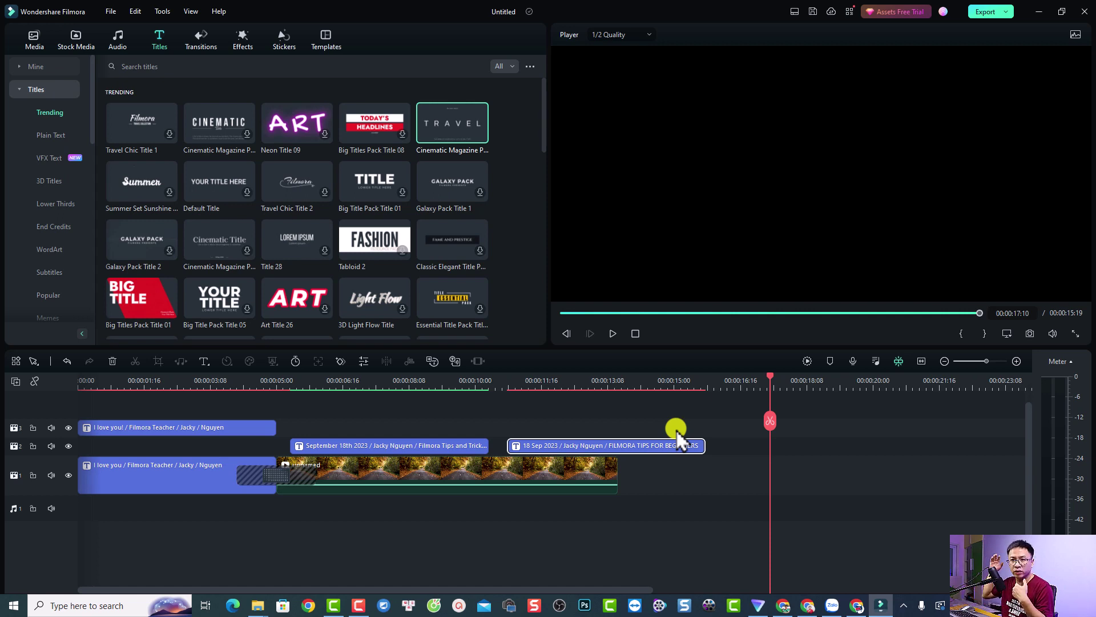
click(203, 362)
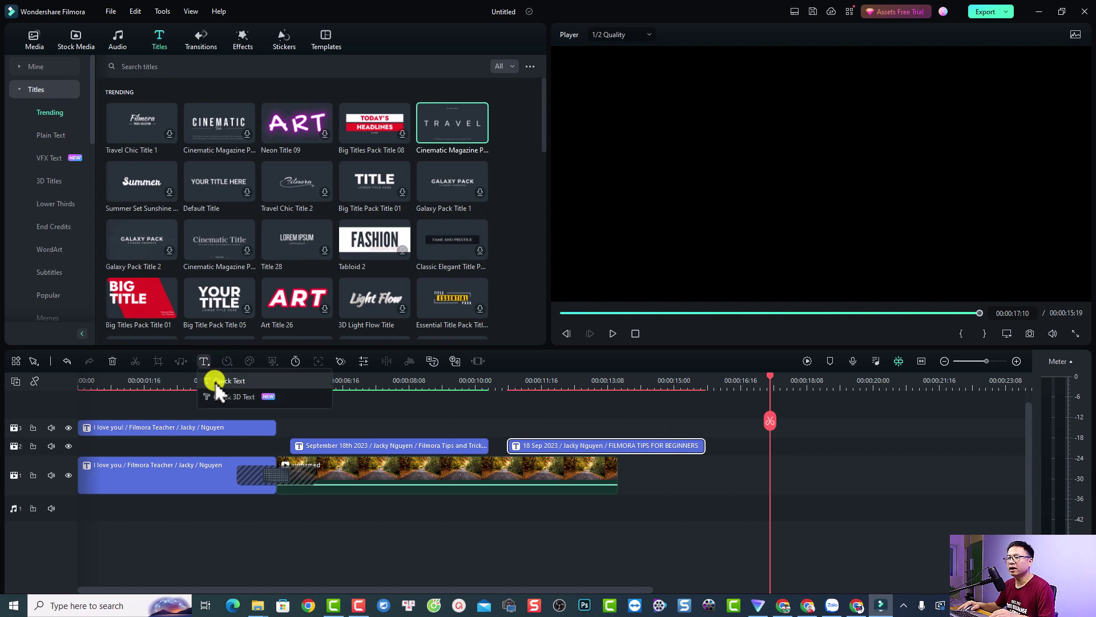
Add a quick text clip at the playhead and change Text Here to wow.
click(229, 381)
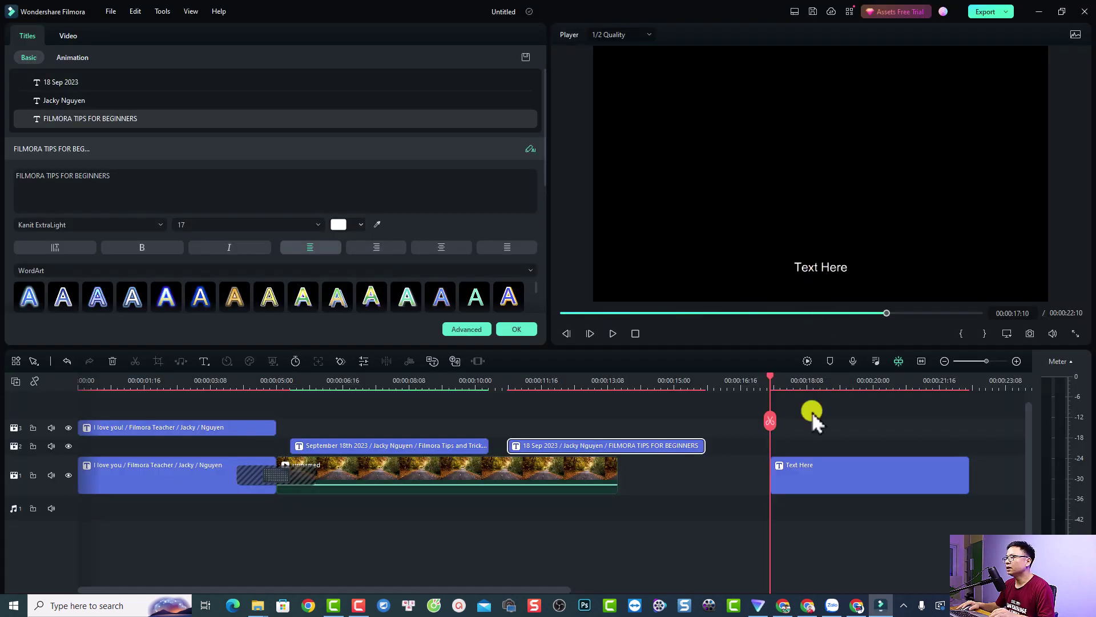
click(802, 471)
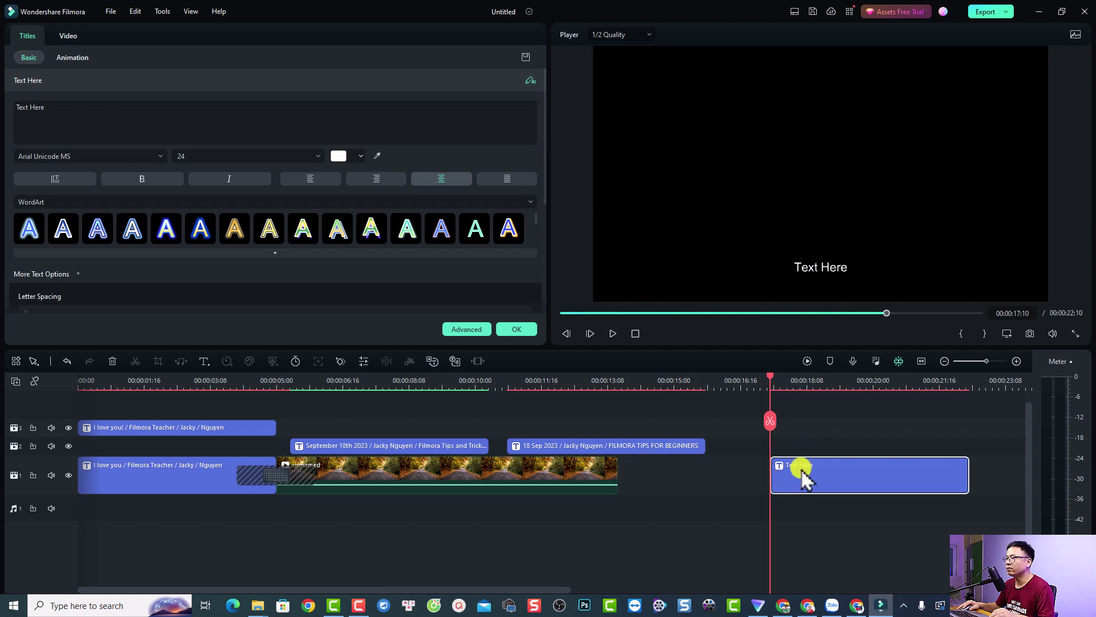
click(820, 269)
click(166, 114)
key(ctrl+a)
text(ư)
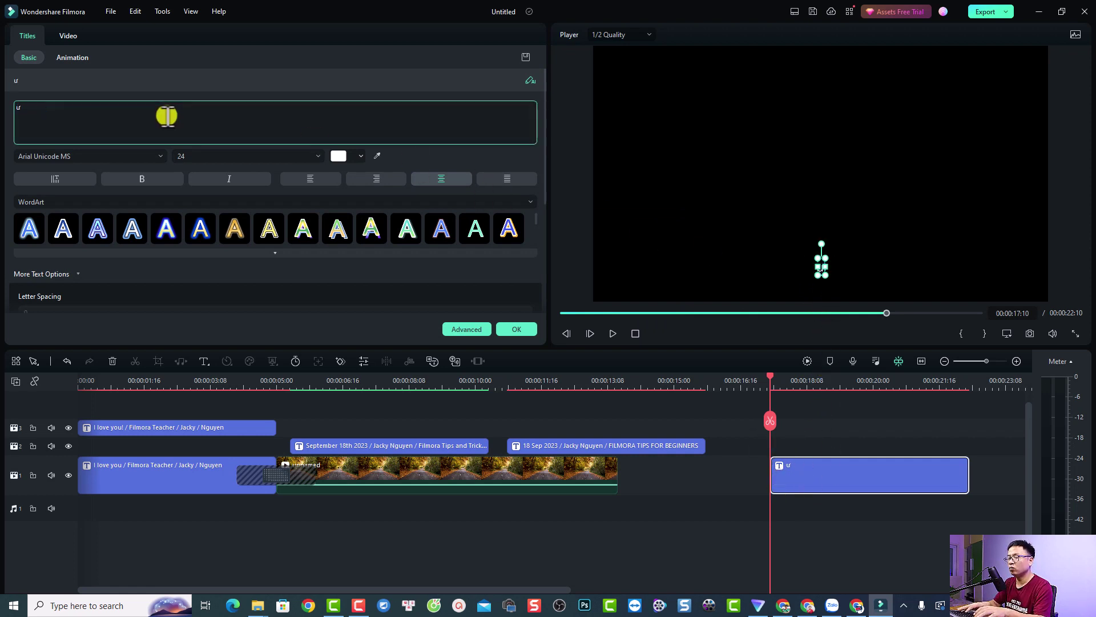
text(ow)
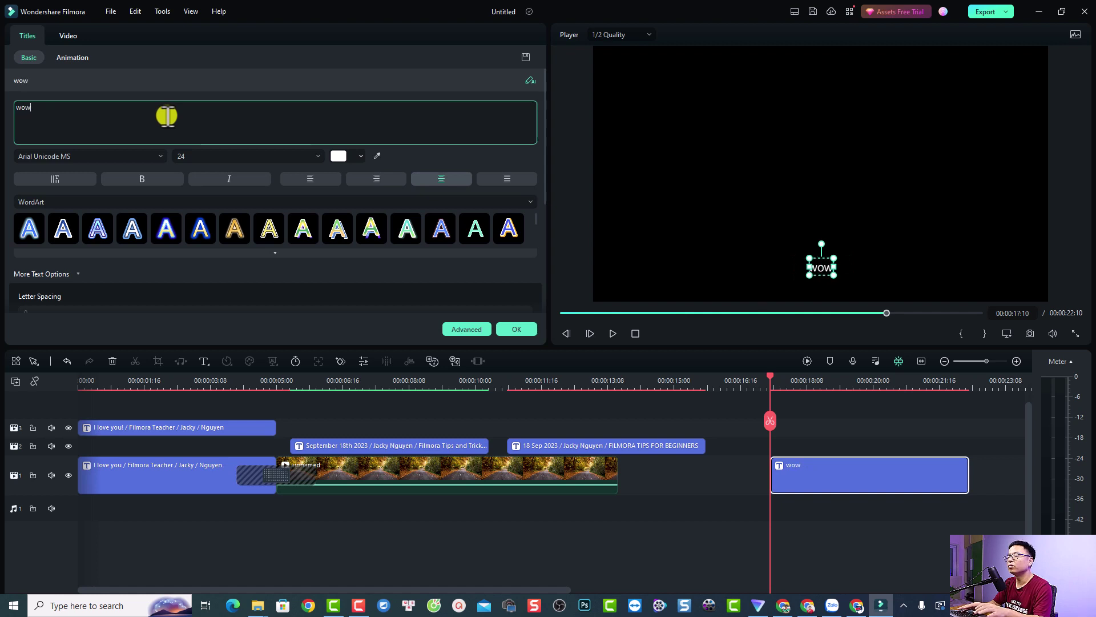
Enlarge wow to size 164, move it to a new top track near 6 seconds, and place it below Jacky Nguyen.
click(834, 260)
drag(875, 236, 935, 228)
drag(869, 205, 682, 150)
drag(865, 485, 431, 440)
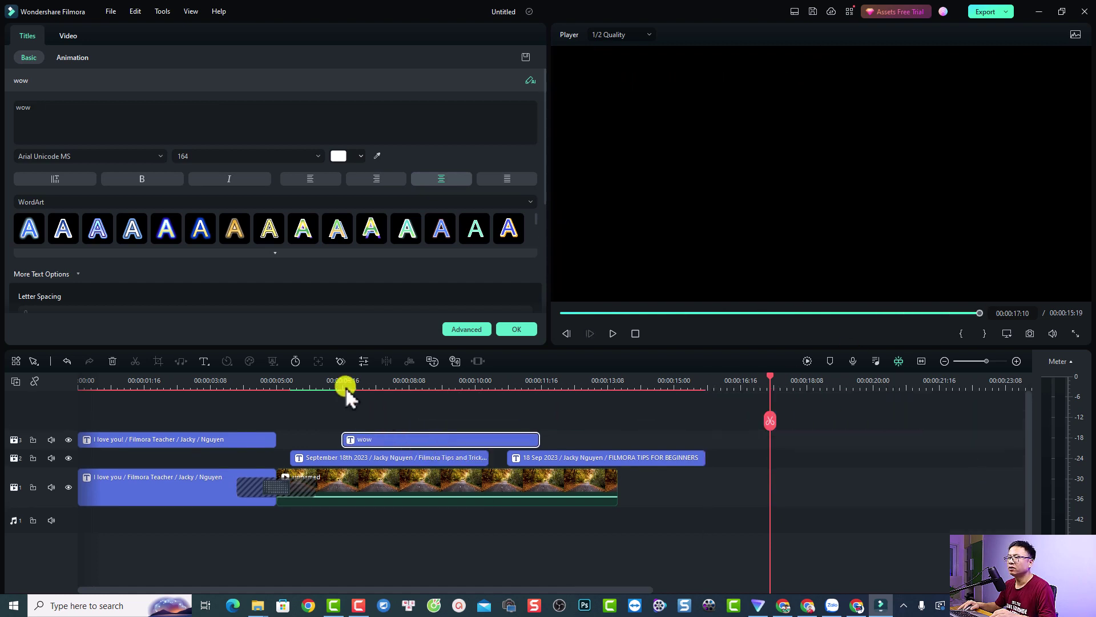
click(326, 373)
key(space)
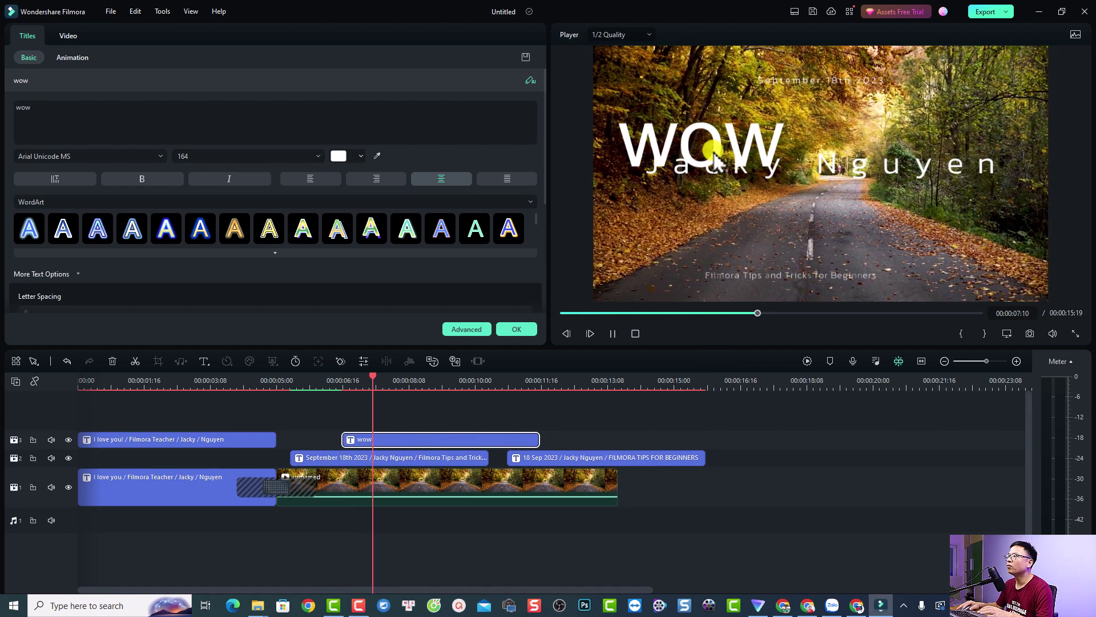
key(space)
drag(710, 160, 712, 238)
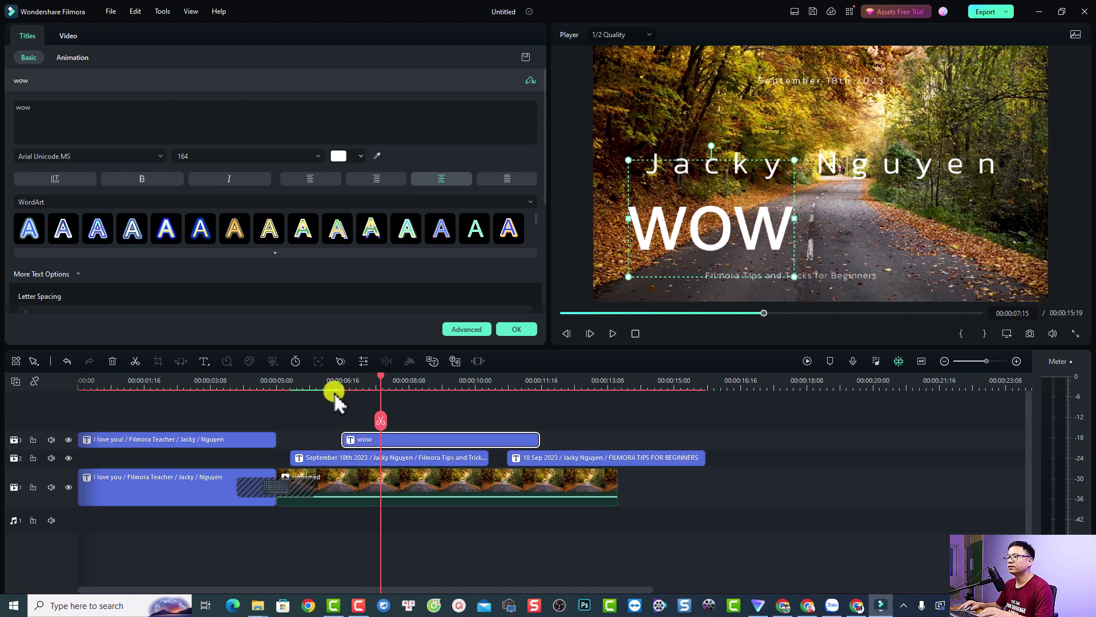